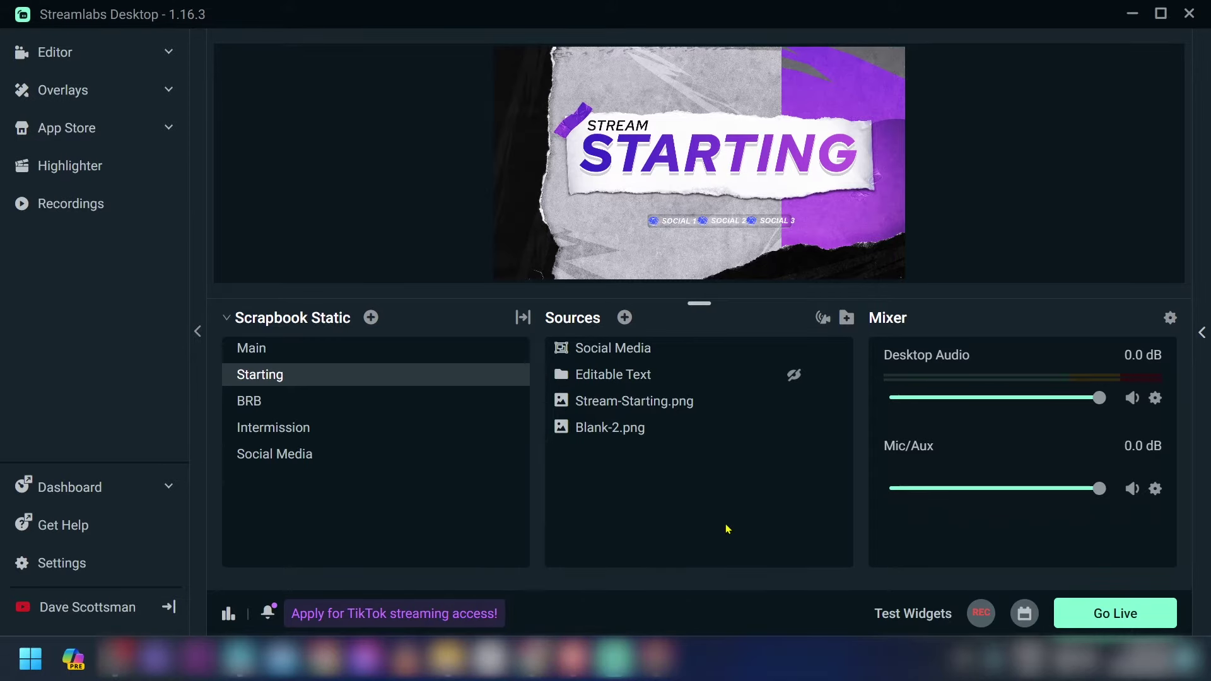
Open Elgato Marketplace's Overlays catalog and filter it to Streamlabs as the alerts platform.
{"action": "left_click", "coordinate": [533, 659]}
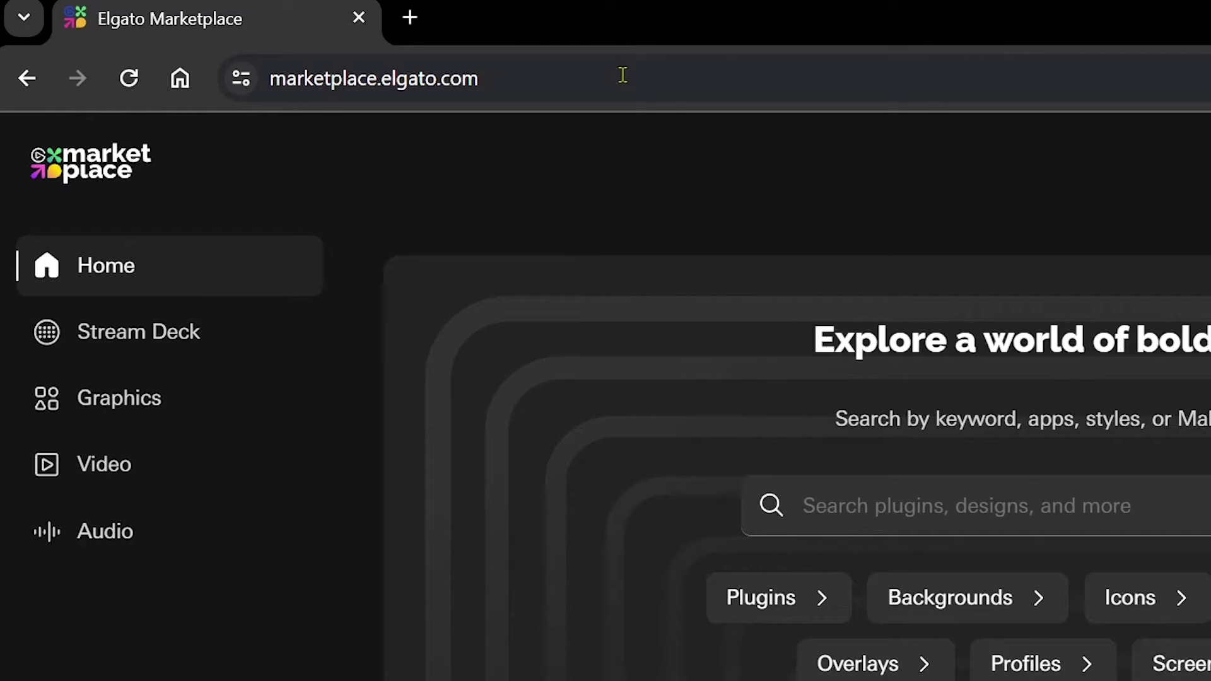
{"action": "left_click", "coordinate": [418, 56]}
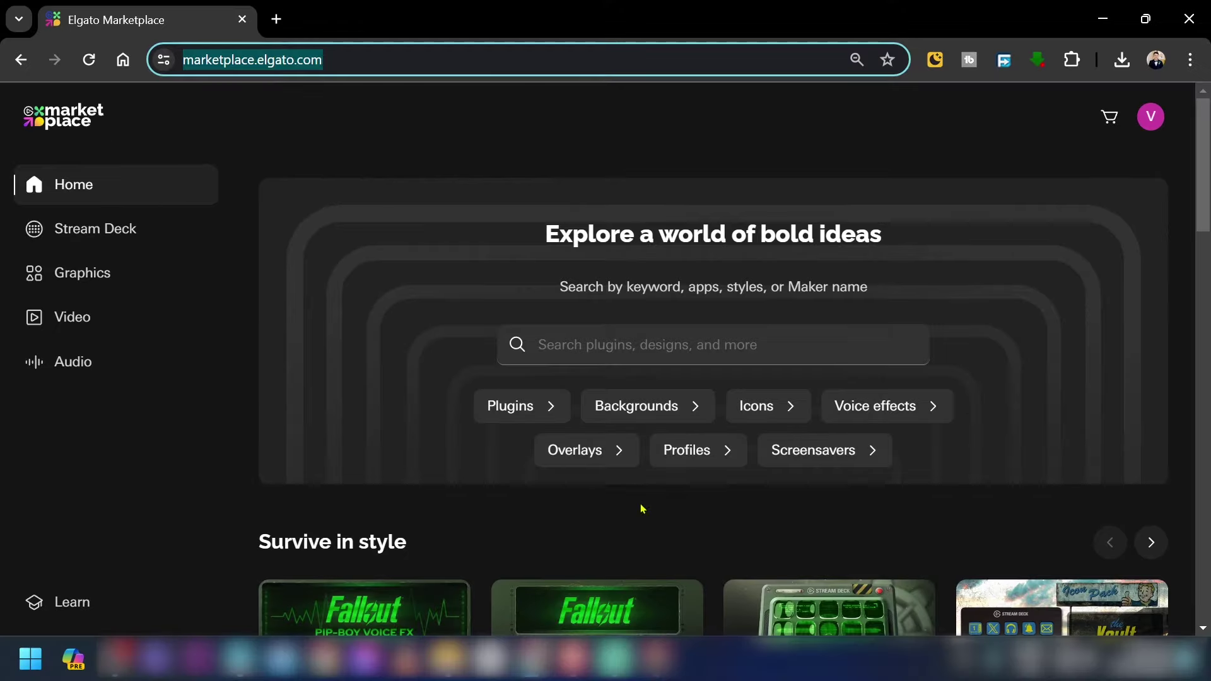
{"action": "left_click", "coordinate": [867, 675]}
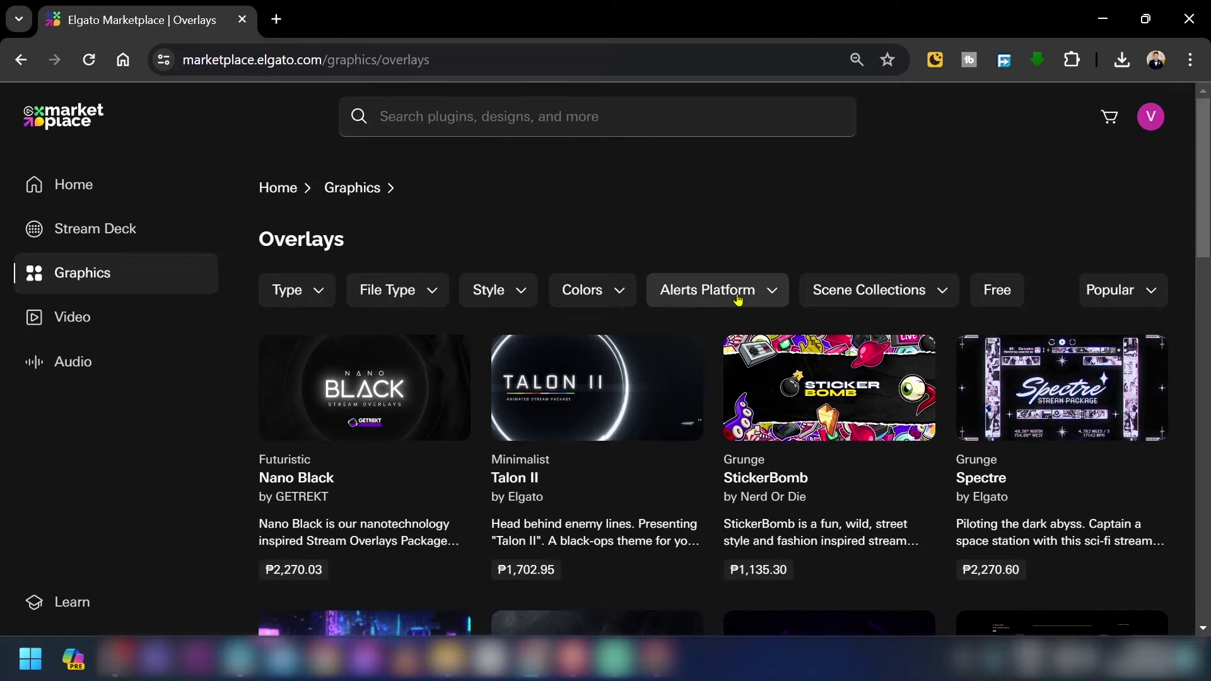
{"action": "left_click", "coordinate": [737, 299]}
{"action": "left_click", "coordinate": [702, 425]}
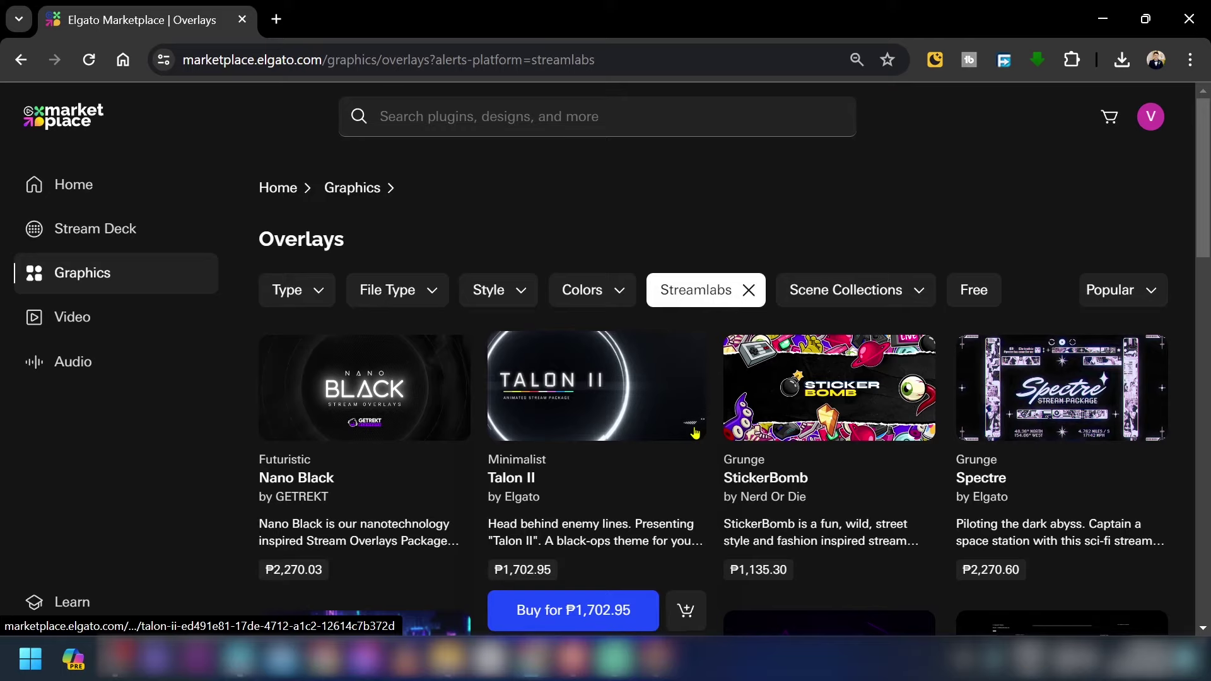
{"action": "scroll", "coordinate": [688, 486], "scroll_direction": "down", "scroll_amount": 1}
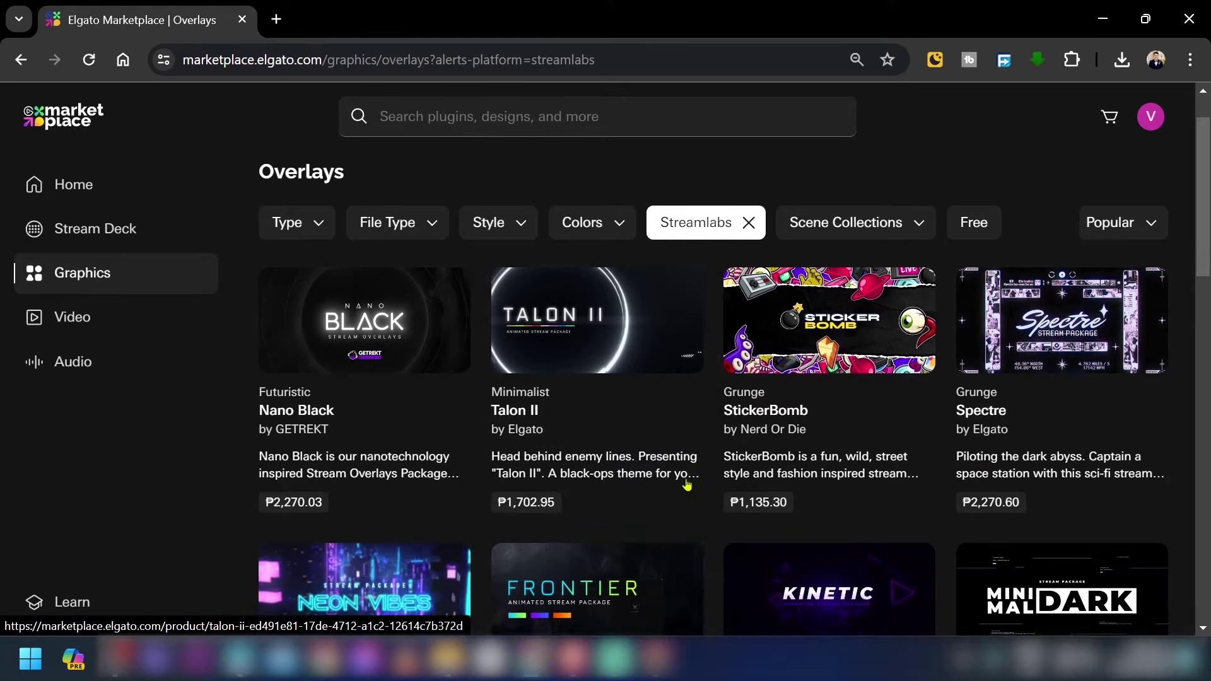
{"action": "scroll", "coordinate": [687, 485], "scroll_direction": "down", "scroll_amount": 5}
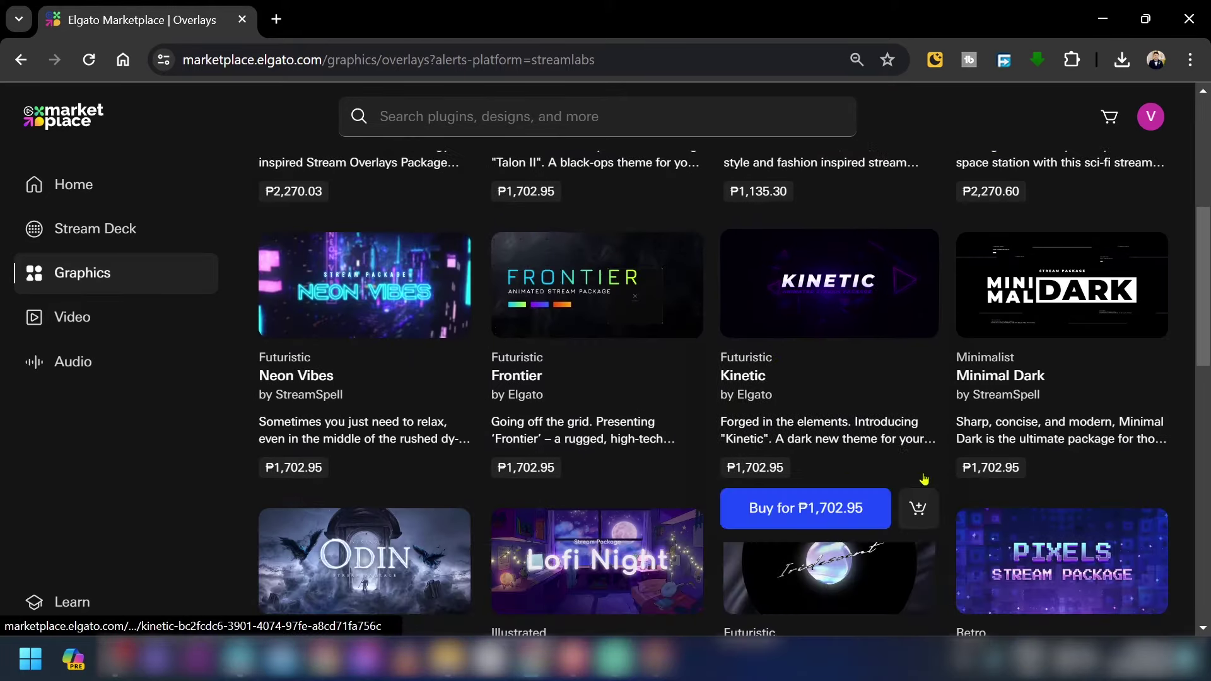
{"action": "scroll", "coordinate": [924, 479], "scroll_direction": "up", "scroll_amount": 6}
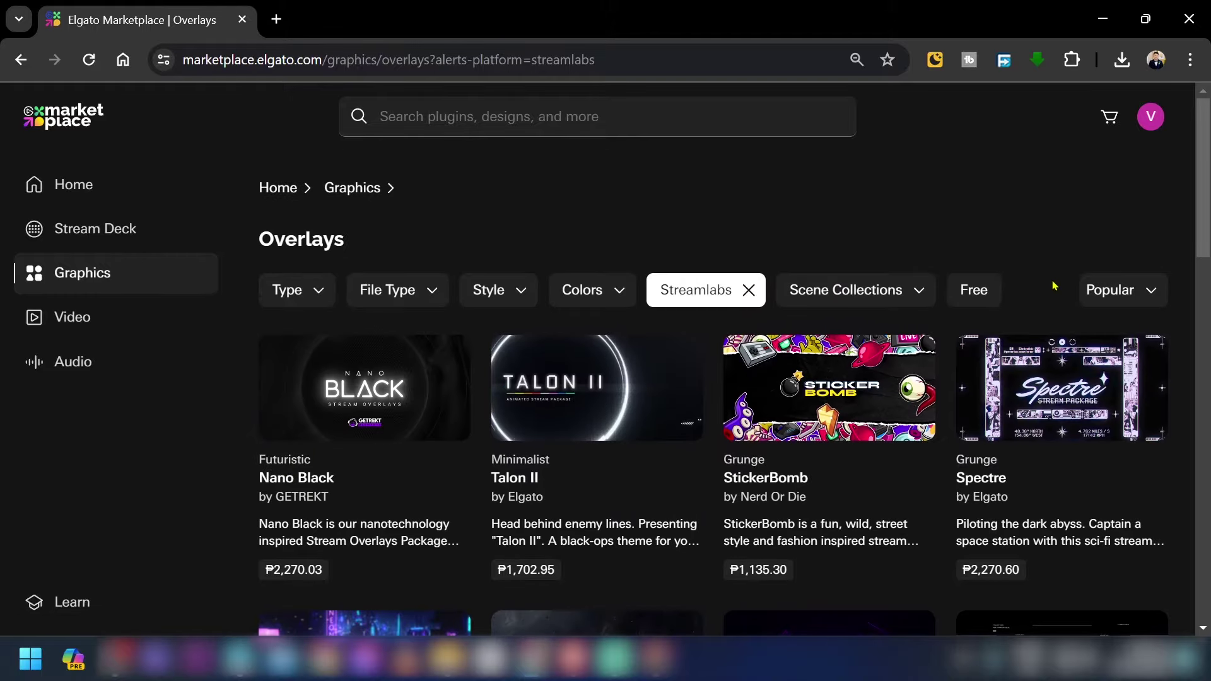
Filter the overlays to free ones and open the Valor Essentials product page.
{"action": "left_click", "coordinate": [985, 296]}
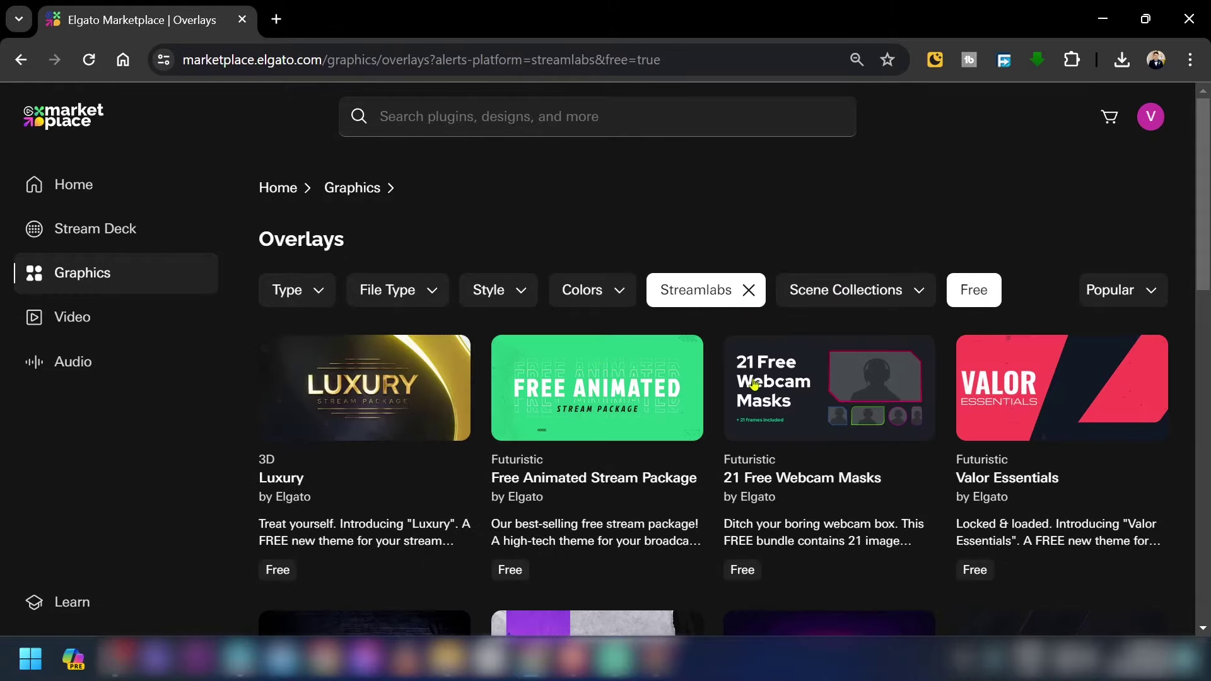
{"action": "scroll", "coordinate": [754, 384], "scroll_direction": "down", "scroll_amount": 2}
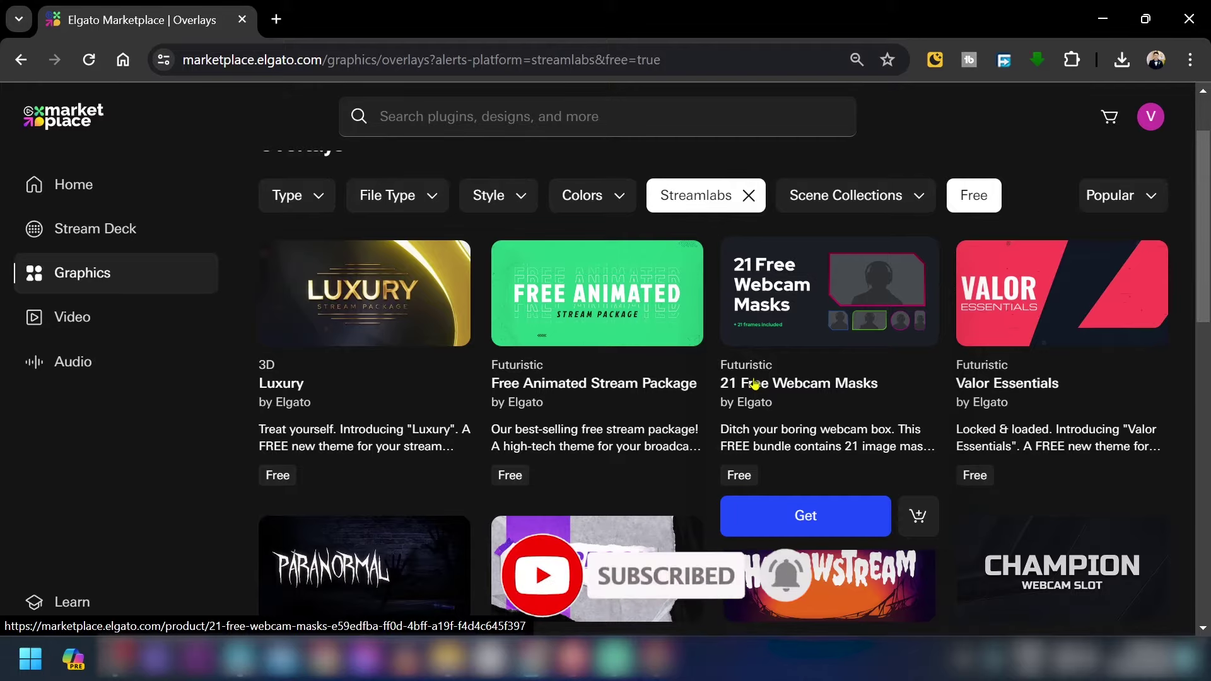
{"action": "scroll", "coordinate": [754, 385], "scroll_direction": "down", "scroll_amount": 5}
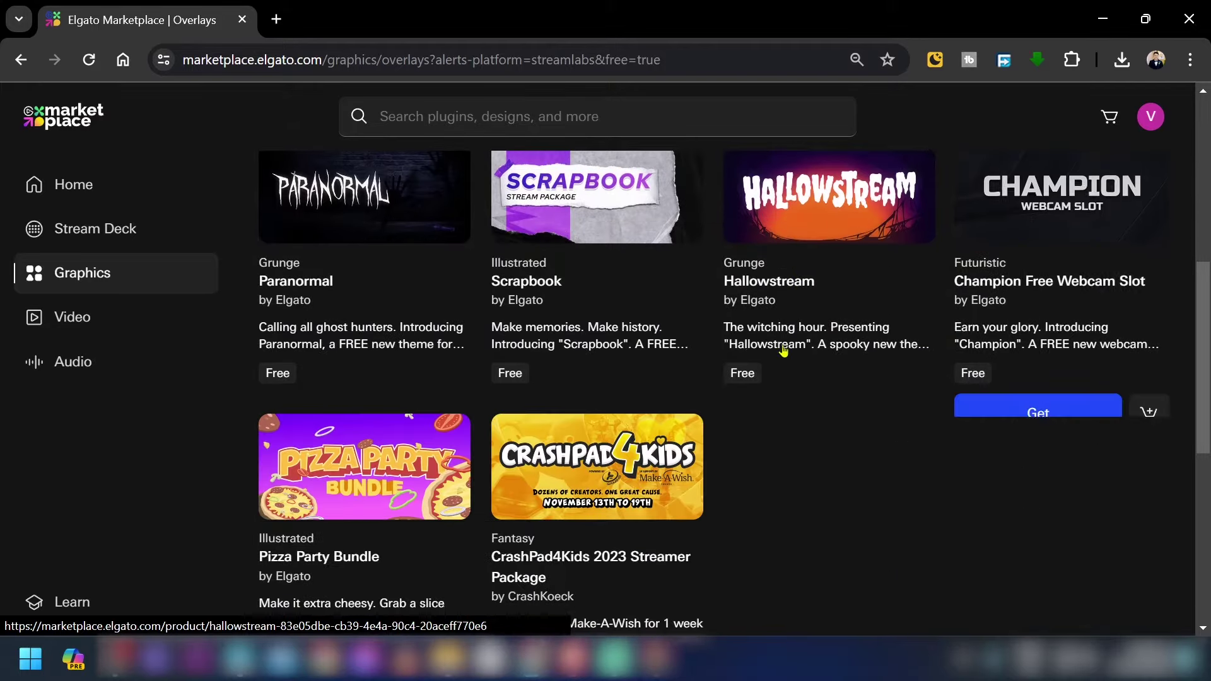
{"action": "scroll", "coordinate": [946, 442], "scroll_direction": "up", "scroll_amount": 6}
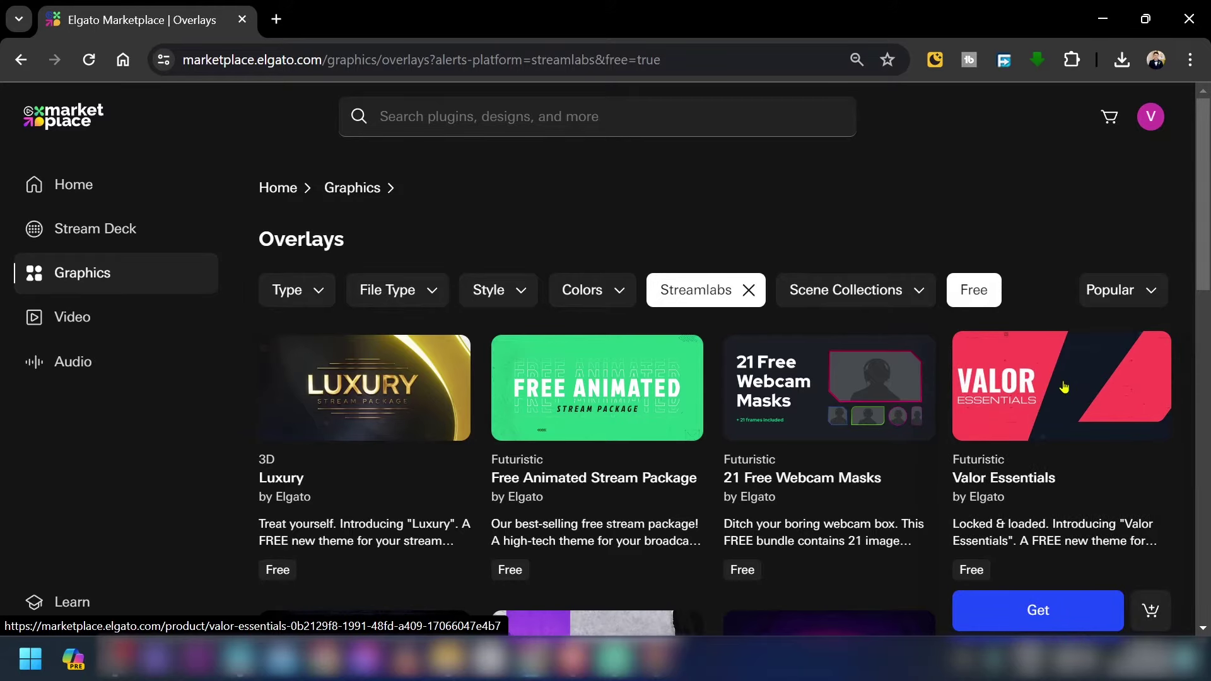
{"action": "left_click", "coordinate": [1063, 387]}
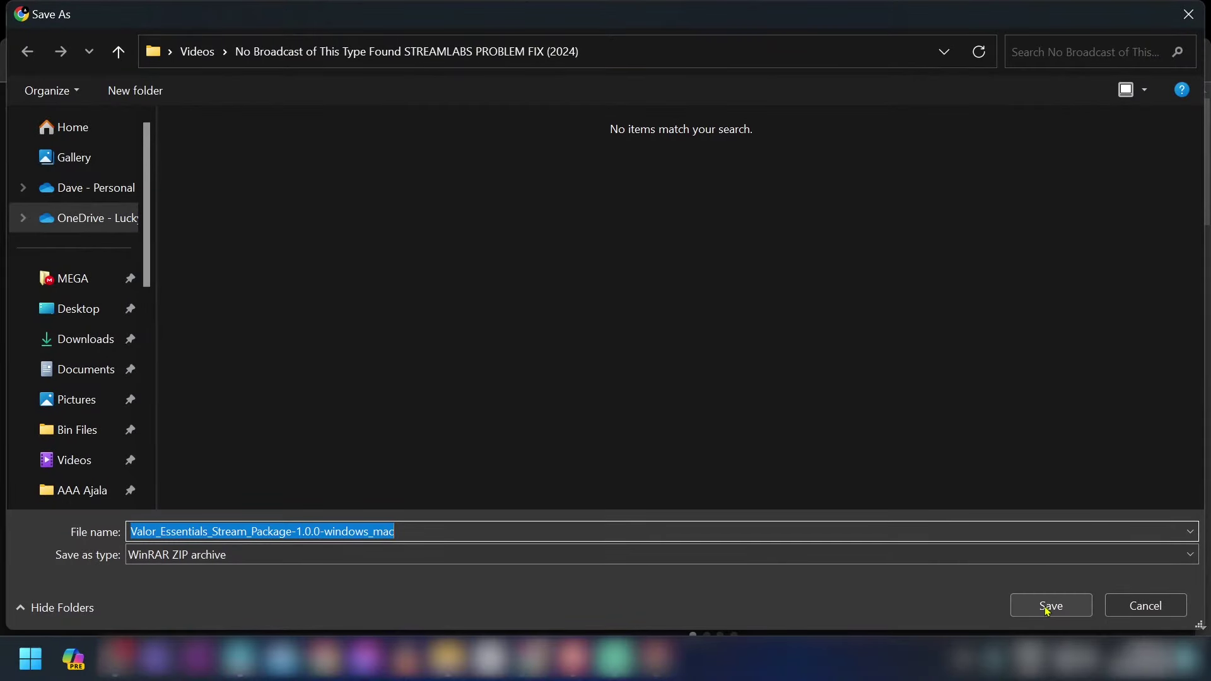
Download the Valor Essentials zip under its suggested name, select the Static variant, and check the downloads list.
{"action": "left_click", "coordinate": [466, 527]}
{"action": "key", "text": "Return"}
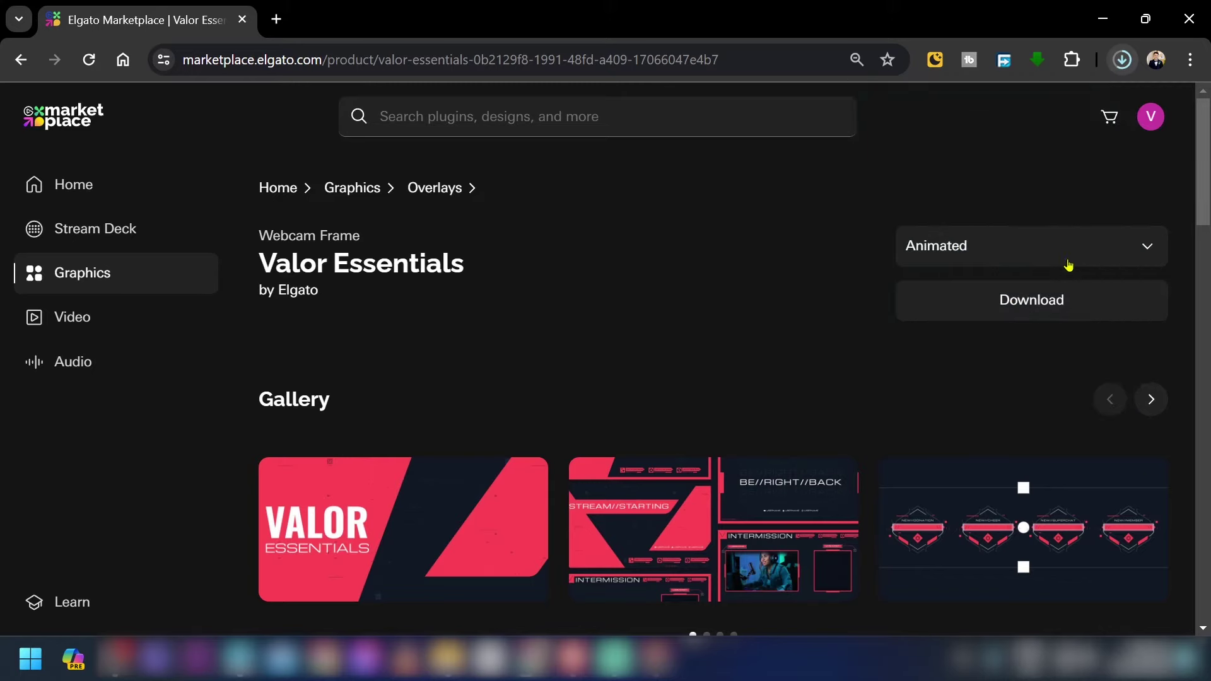
{"action": "left_click", "coordinate": [1066, 262]}
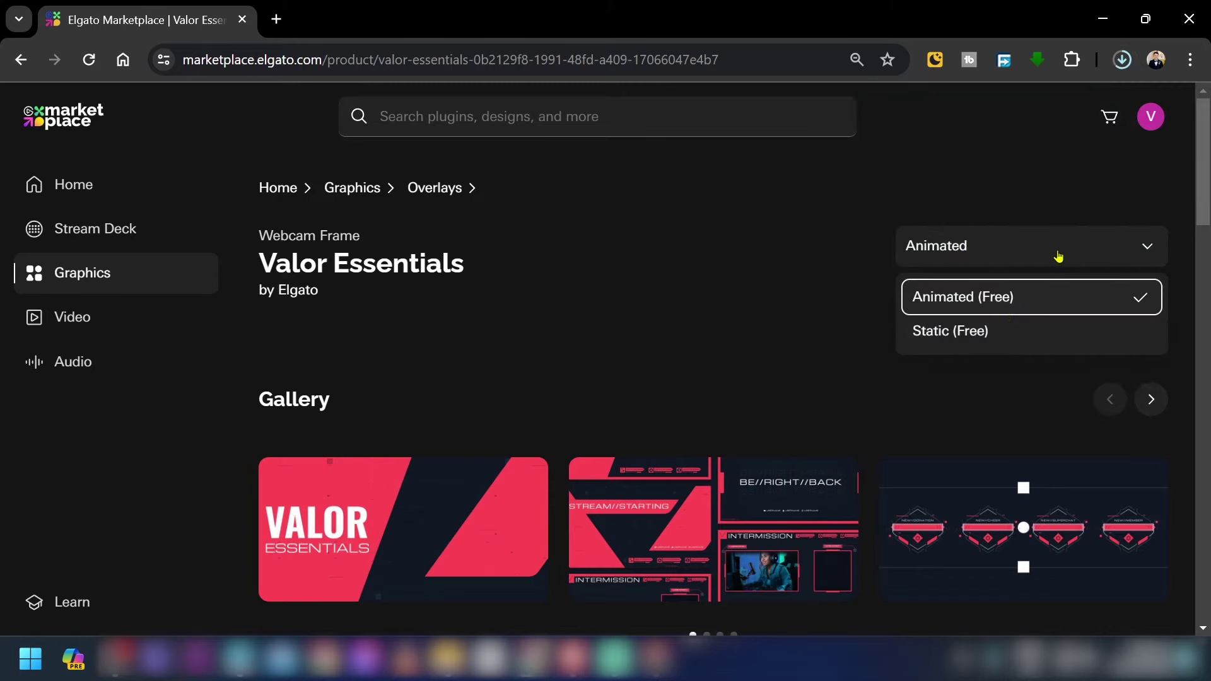
{"action": "left_click", "coordinate": [990, 332]}
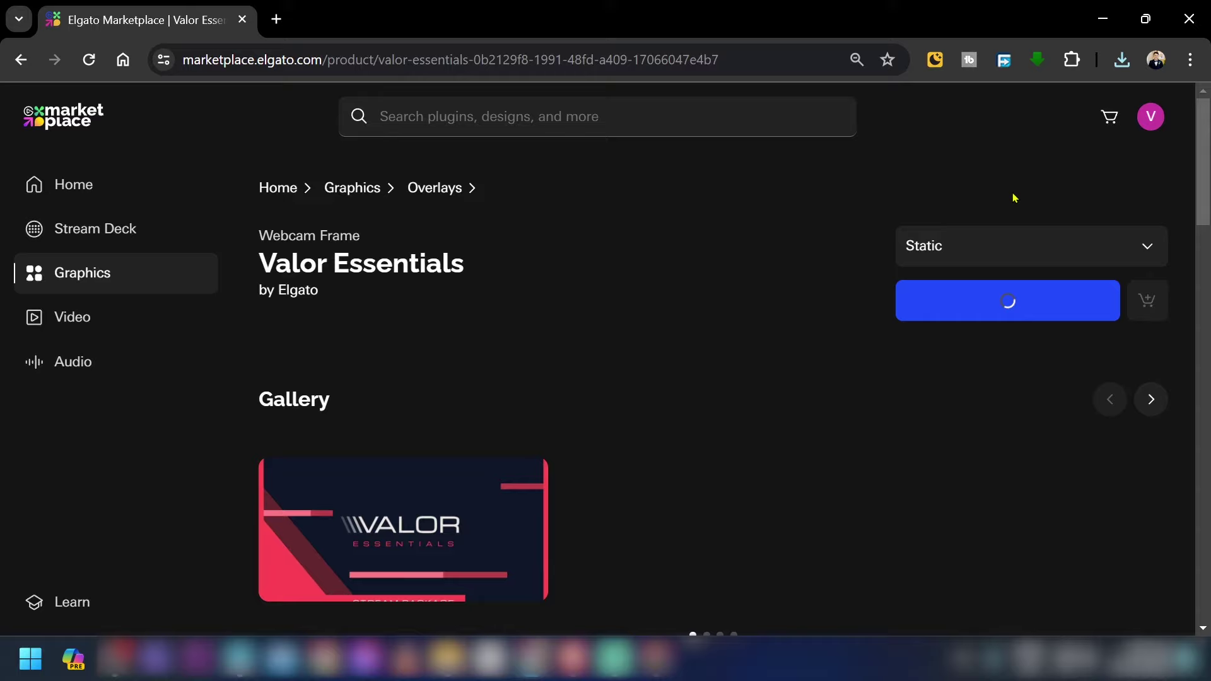
{"action": "left_click", "coordinate": [1119, 64]}
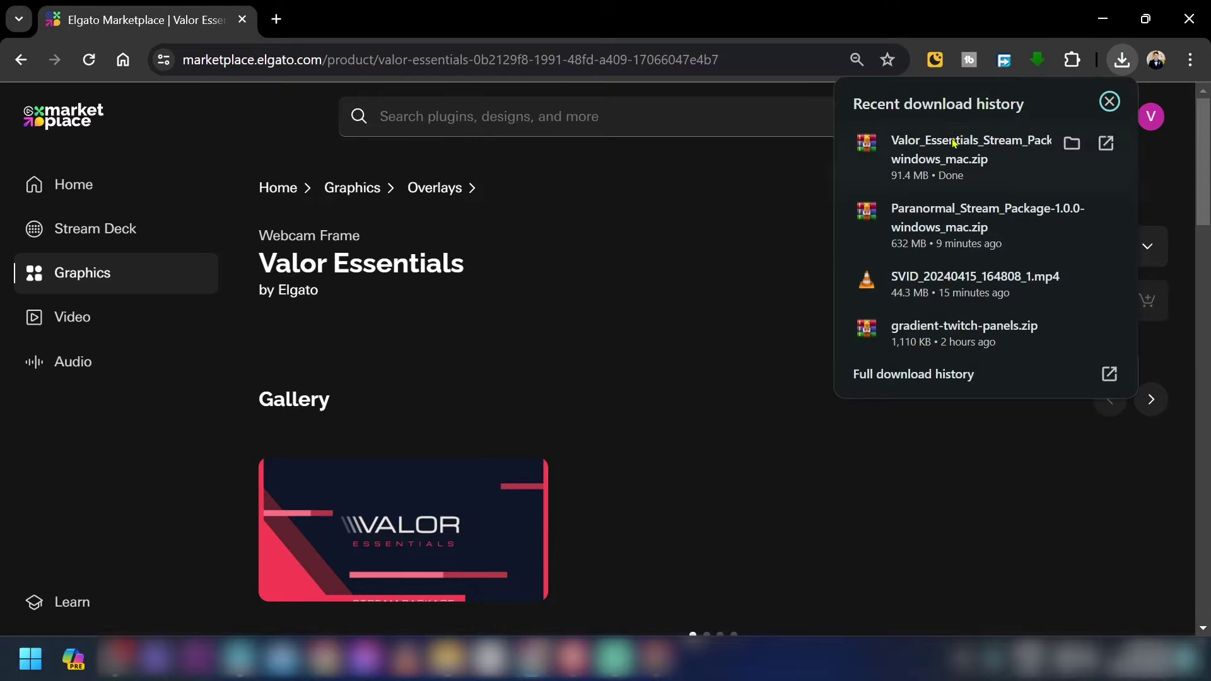
Extract the Valor Essentials Animated Stream Package folder from the nested zip into New folder (3).
{"action": "left_click", "coordinate": [1070, 143]}
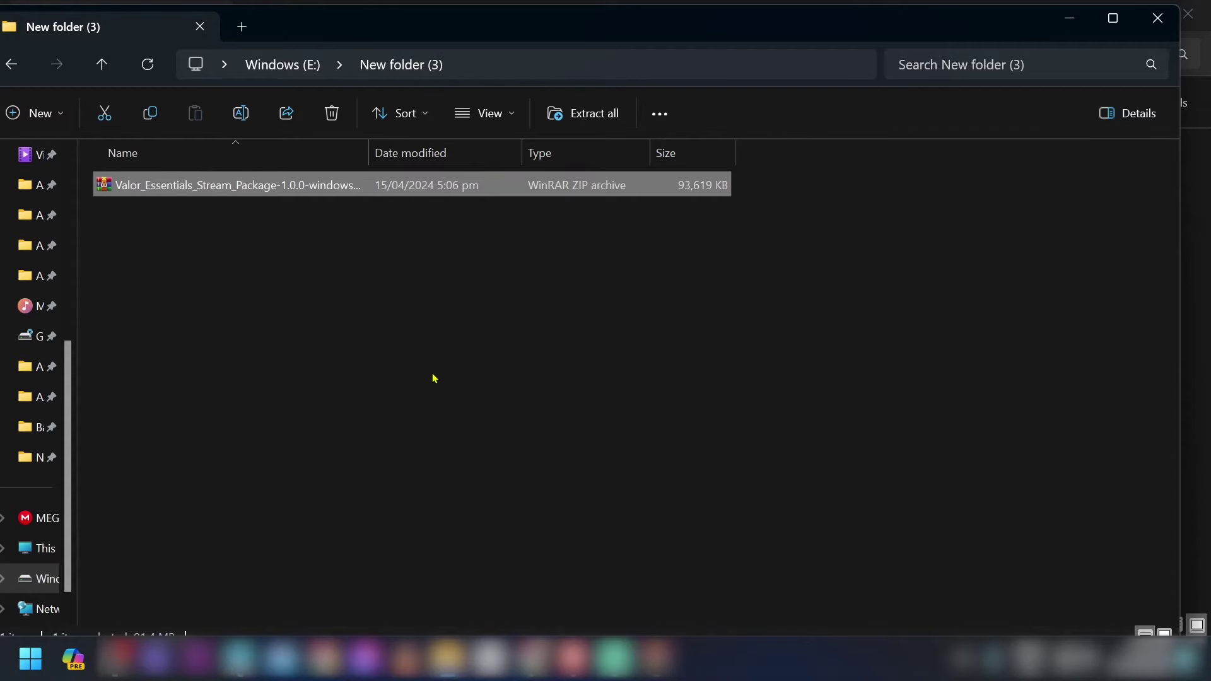
{"action": "double_click", "coordinate": [172, 185]}
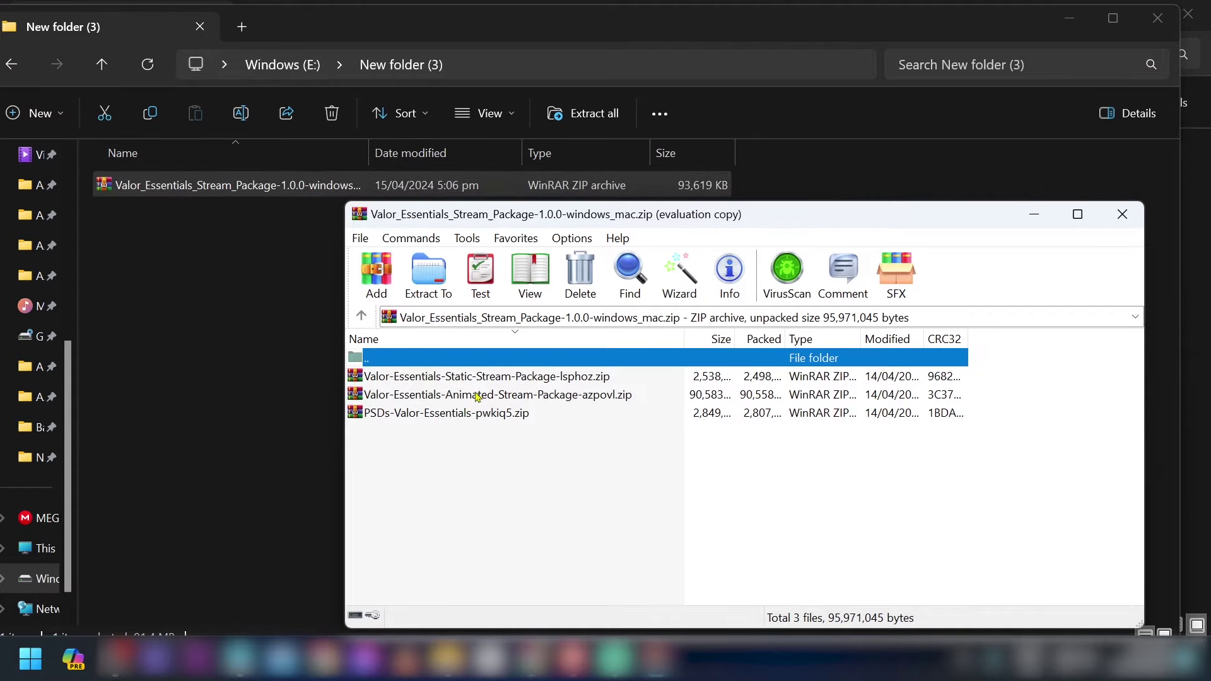
{"action": "double_click", "coordinate": [543, 395]}
{"action": "left_click", "coordinate": [551, 378]}
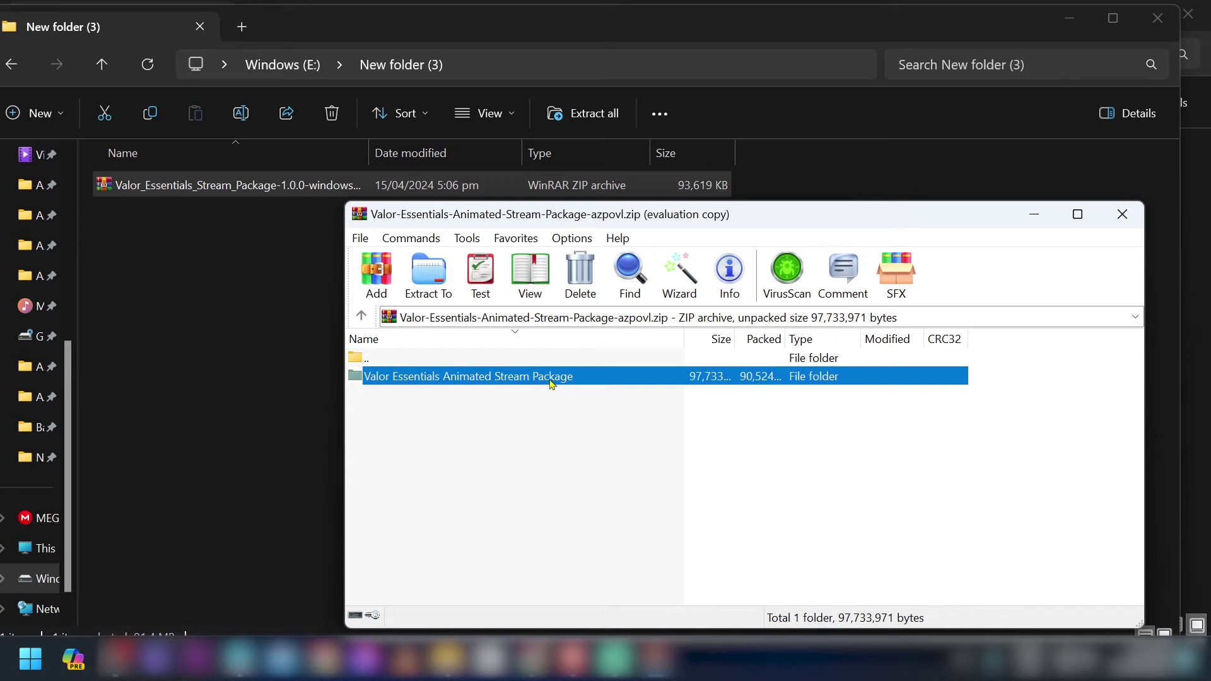
{"action": "left_click_drag", "start_coordinate": [551, 384], "coordinate": [127, 332]}
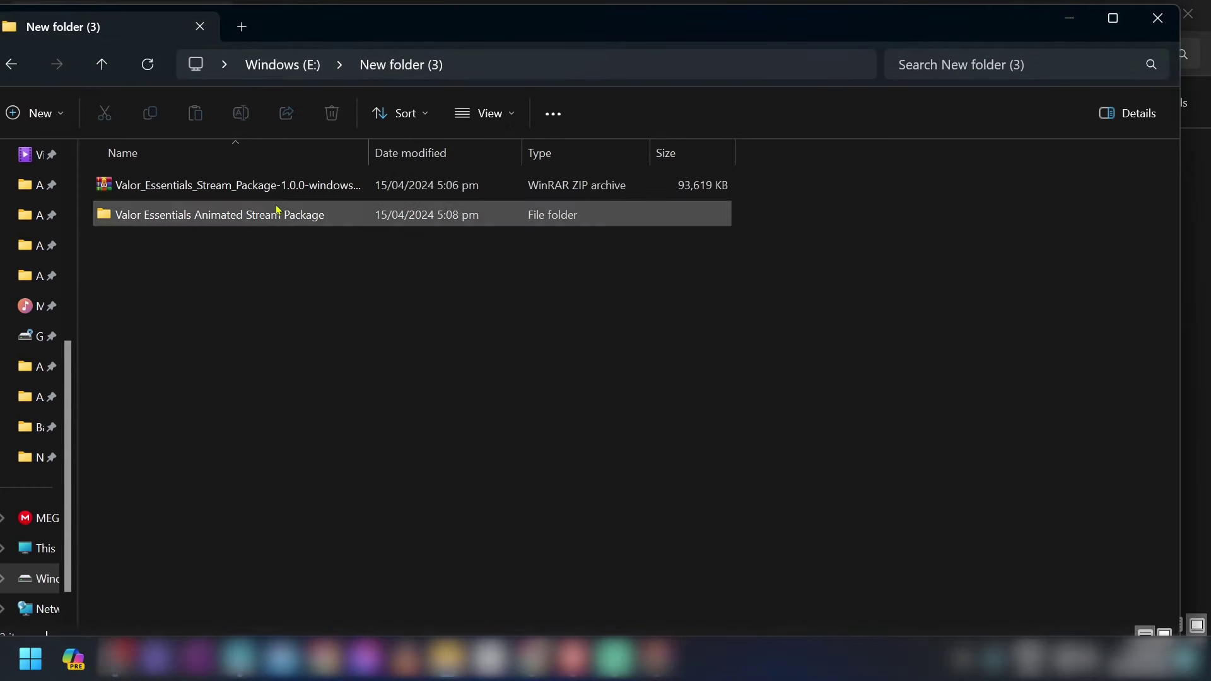
Browse the extracted package's Overlays folder, viewing the Animated and Static image folders.
{"action": "double_click", "coordinate": [278, 210]}
{"action": "double_click", "coordinate": [168, 274]}
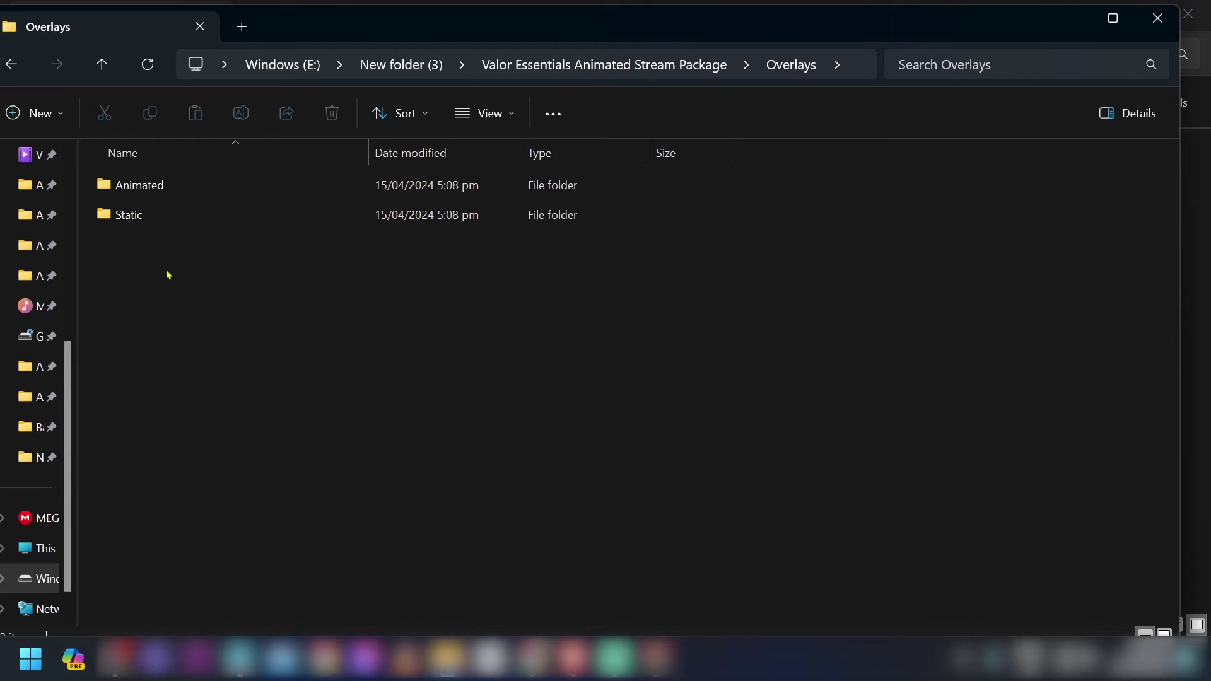
{"action": "double_click", "coordinate": [232, 184]}
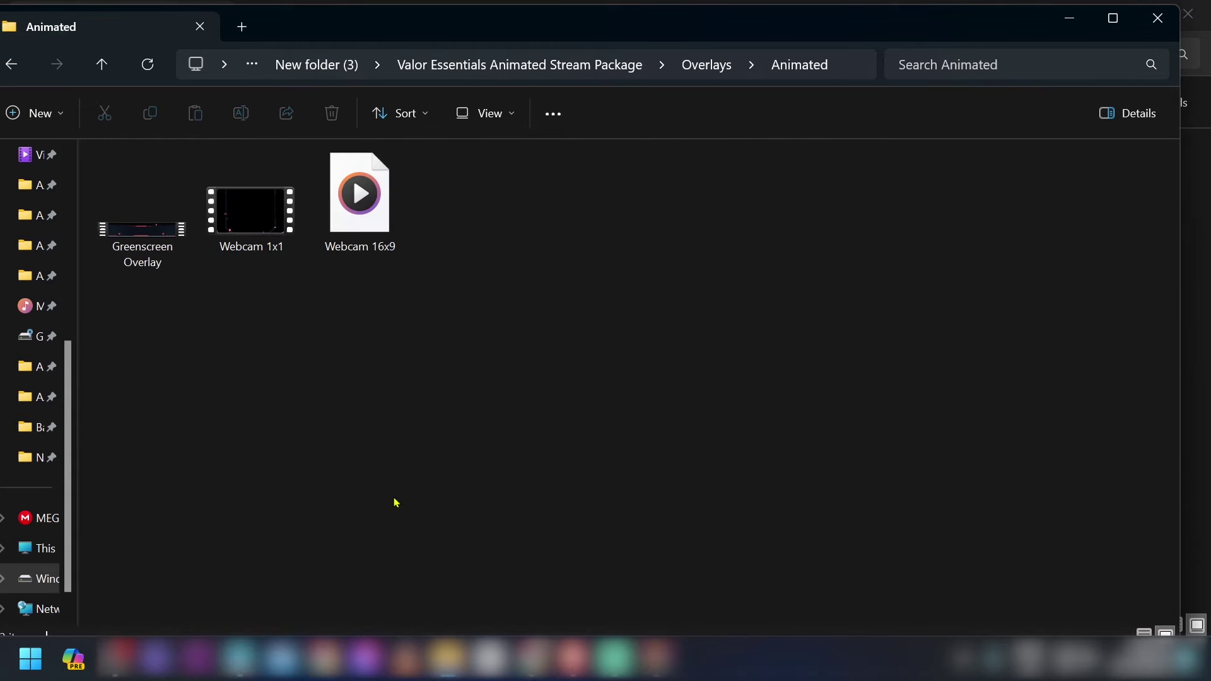
{"action": "key", "text": "alt+Left"}
{"action": "key", "text": "Down"}
{"action": "key", "text": "Return"}
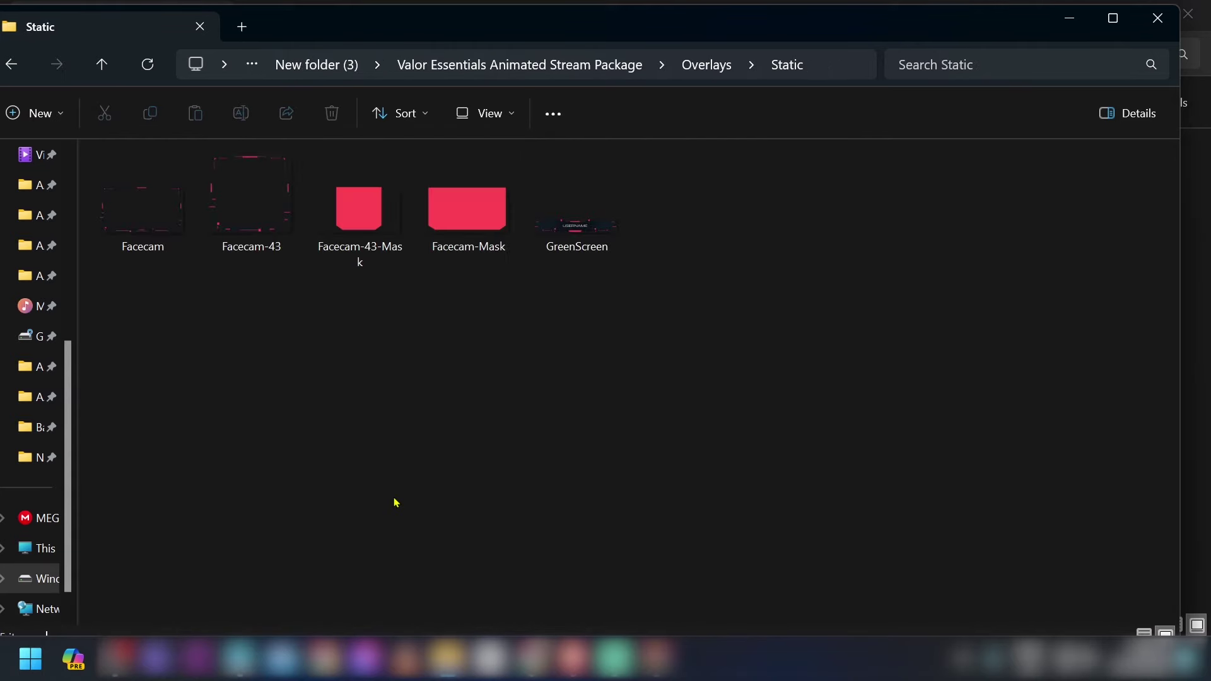
{"action": "key", "text": "alt+Left"}
Go into One-Click Setups > Streamlabs and copy that folder's path.
{"action": "key", "text": "Up"}
{"action": "key", "text": "alt+Up"}
{"action": "key", "text": "Up"}
{"action": "key", "text": "Return"}
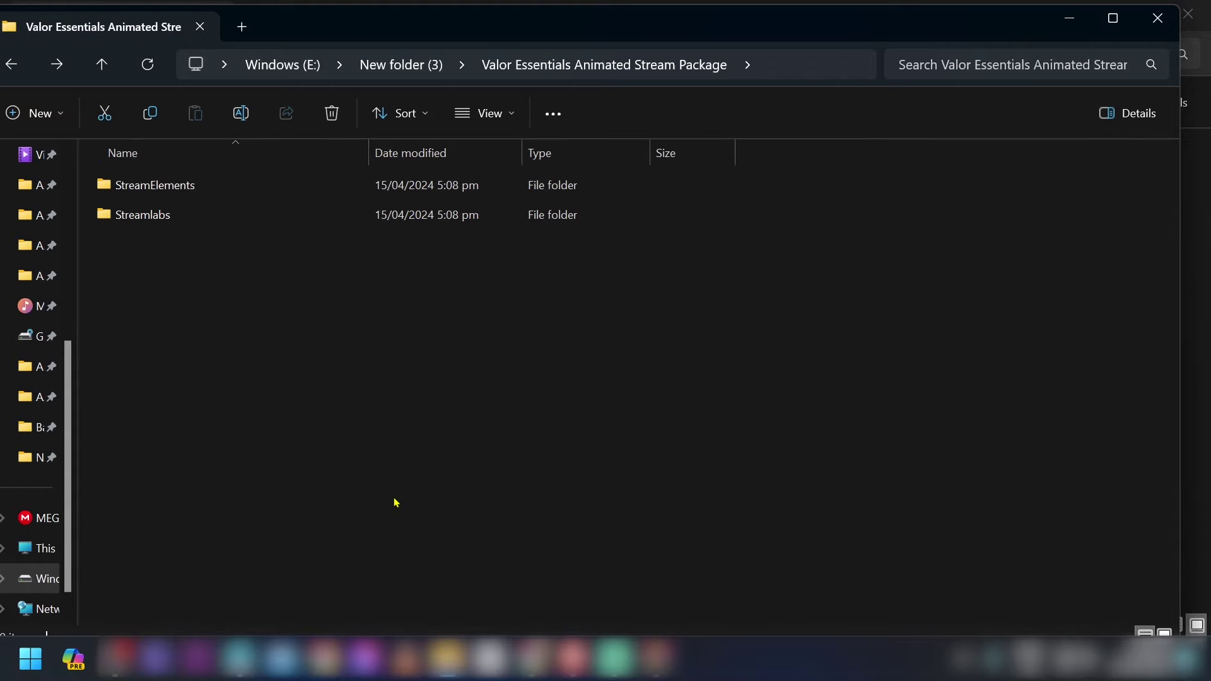
{"action": "key", "text": "Down"}
{"action": "key", "text": "Down"}
{"action": "key", "text": "Return"}
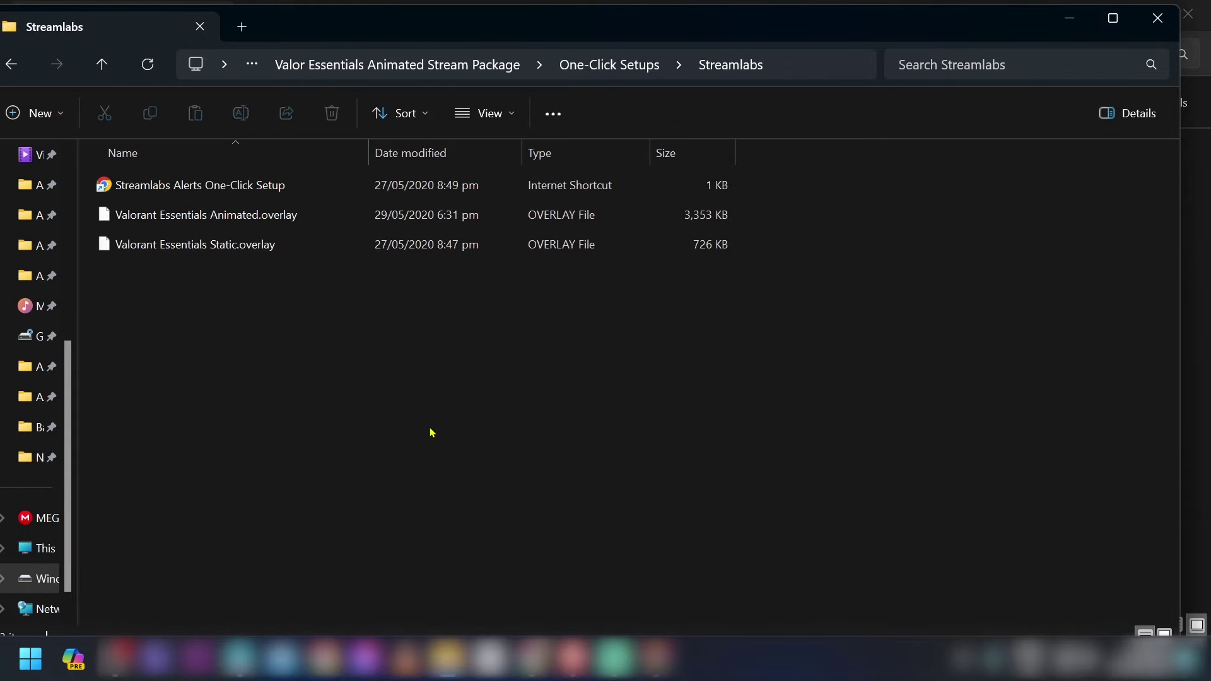
{"action": "key", "text": "alt+d"}
{"action": "key", "text": "Escape"}
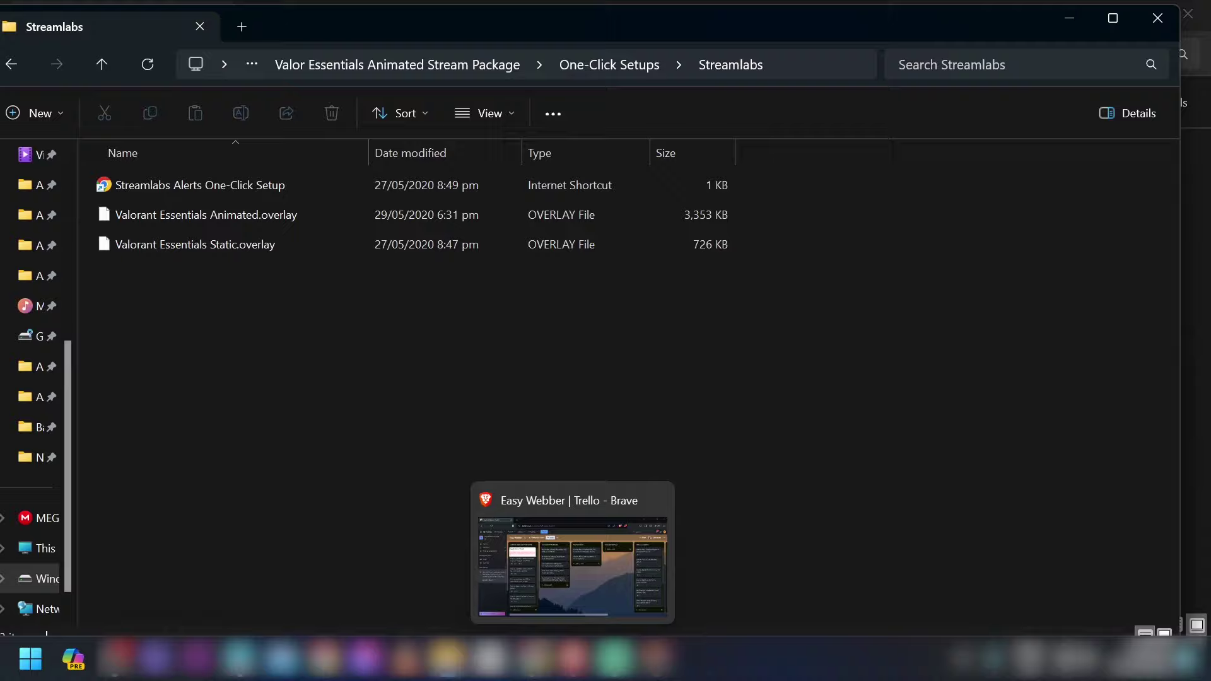
Import Valorant Essentials Animated.overlay from the pasted Streamlabs folder path through Scene Collections settings.
{"action": "left_click", "coordinate": [546, 662]}
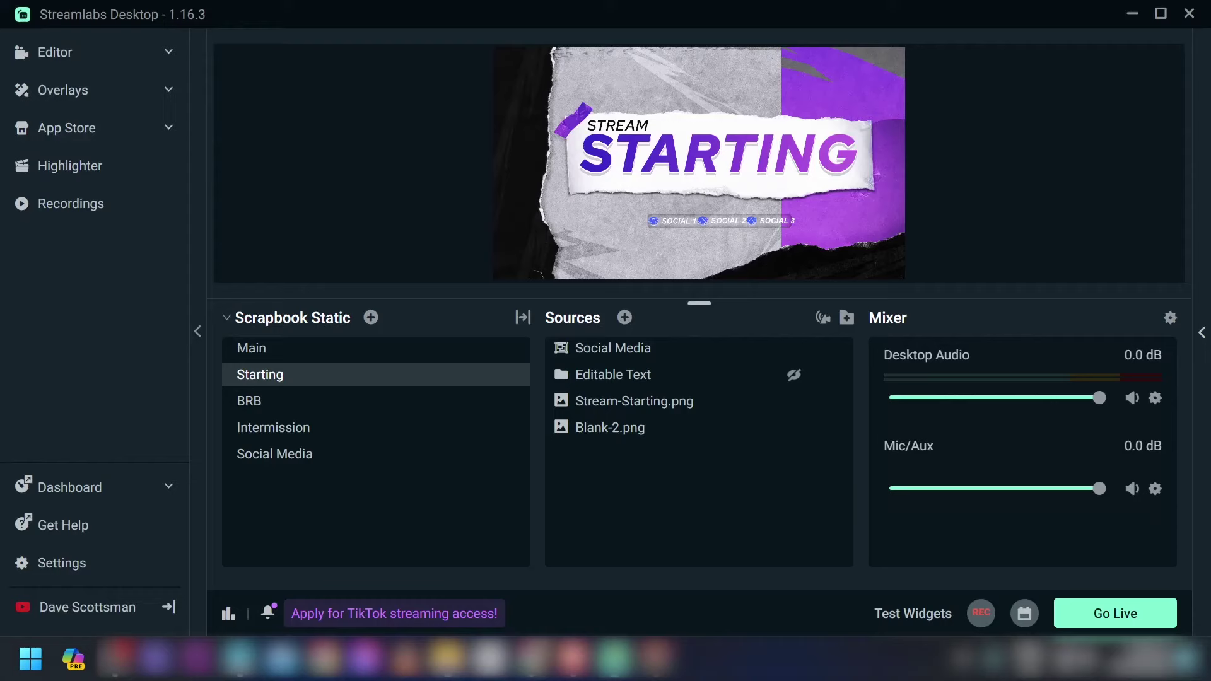
{"action": "left_click", "coordinate": [93, 567]}
{"action": "left_click", "coordinate": [315, 327]}
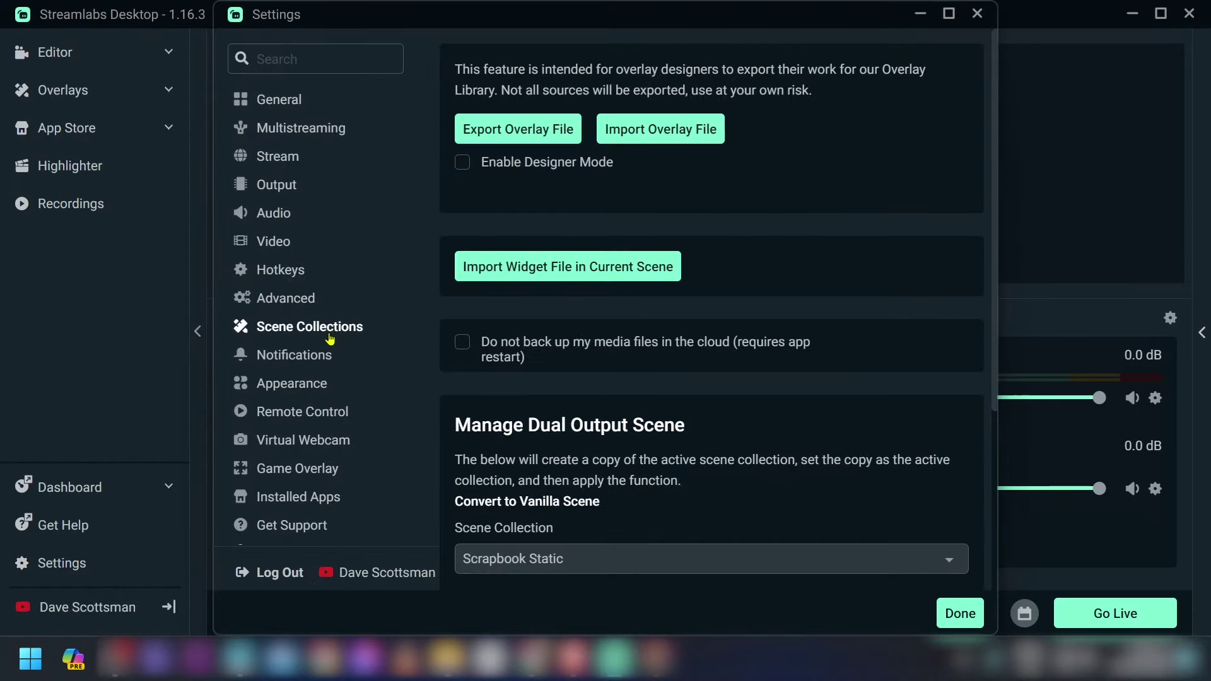
{"action": "left_click", "coordinate": [694, 137]}
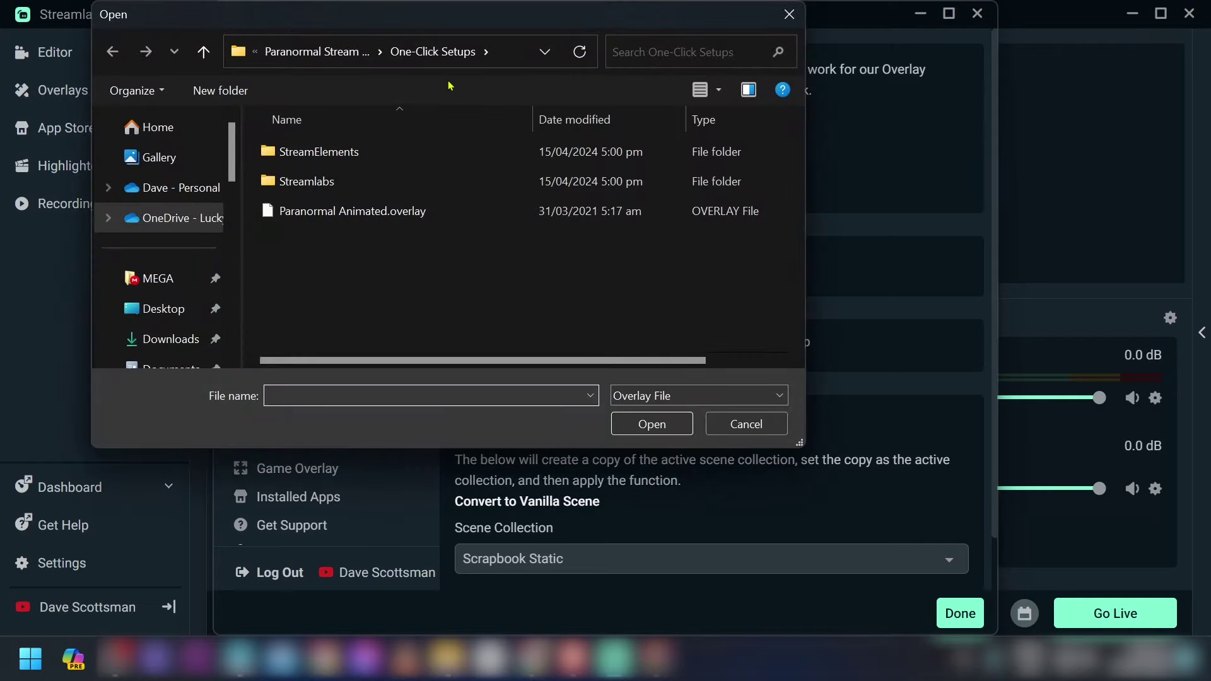
{"action": "left_click", "coordinate": [514, 48]}
{"action": "key", "text": "ctrl+v"}
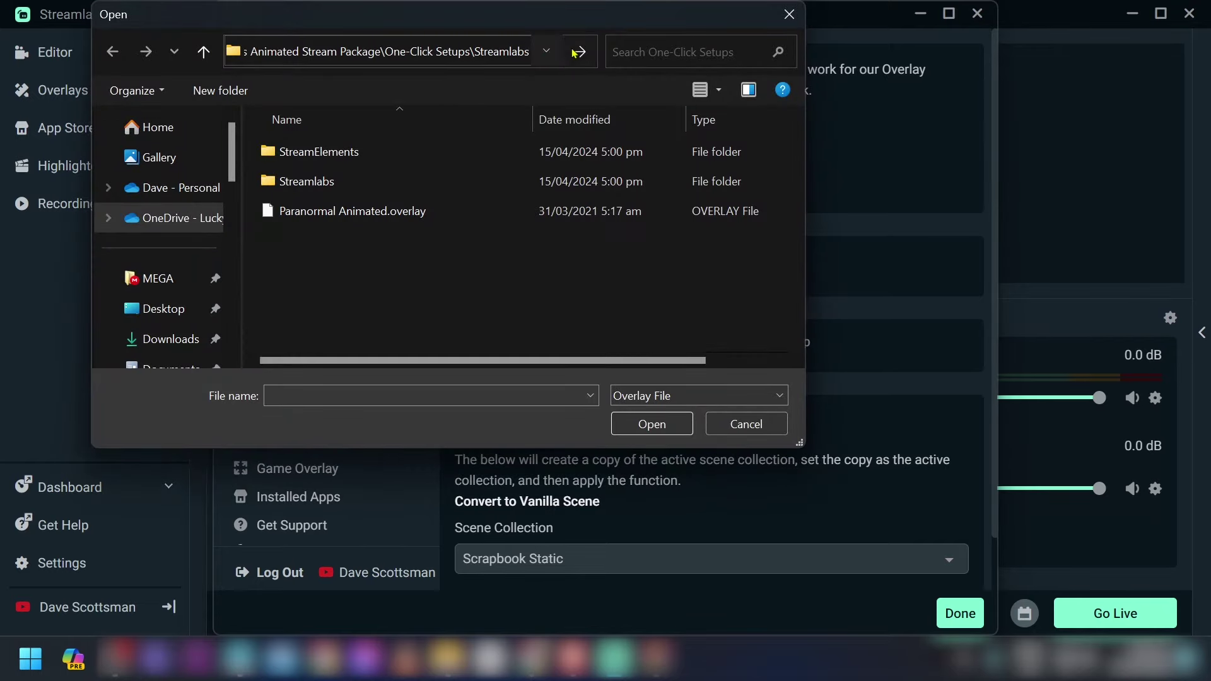
{"action": "left_click", "coordinate": [577, 52]}
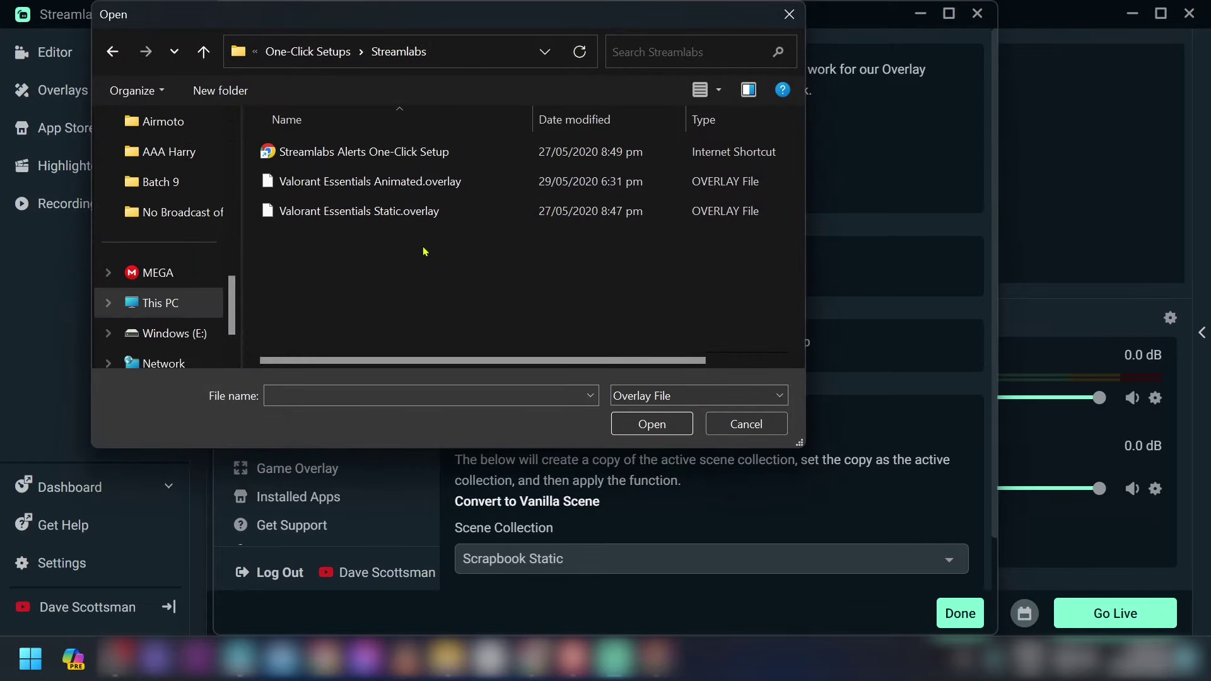
{"action": "left_click", "coordinate": [413, 183]}
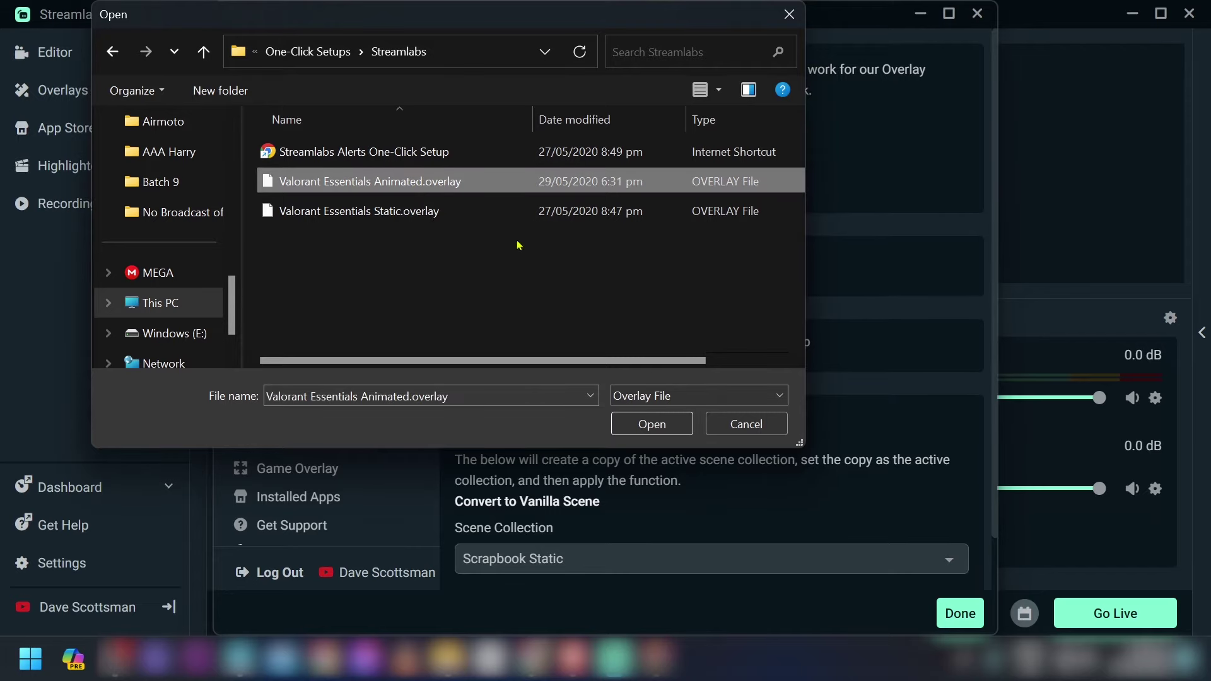
{"action": "left_click", "coordinate": [650, 423]}
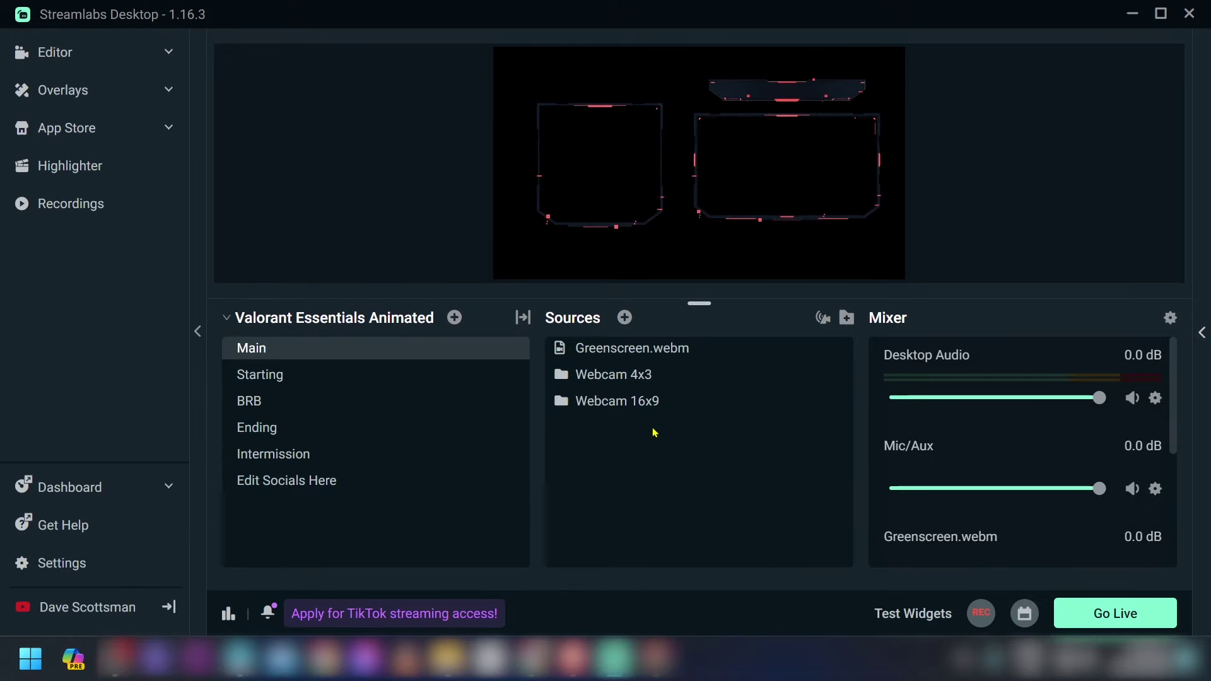
{"action": "left_click", "coordinate": [271, 377]}
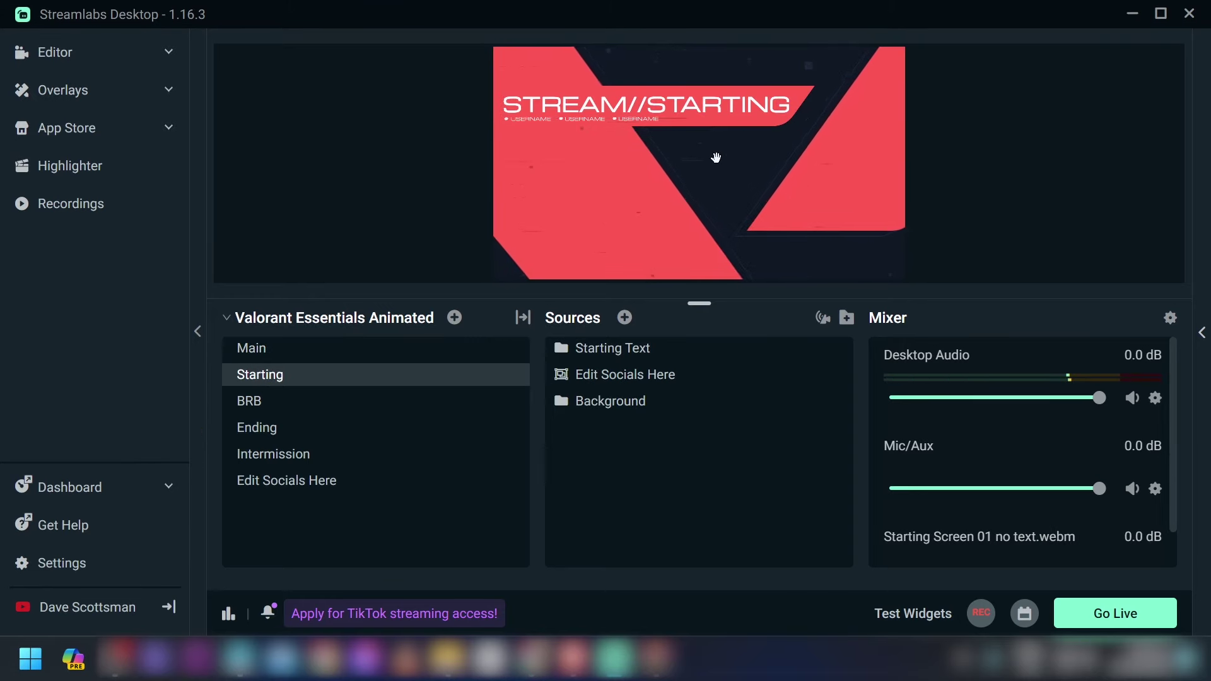
{"action": "left_click", "coordinate": [319, 402]}
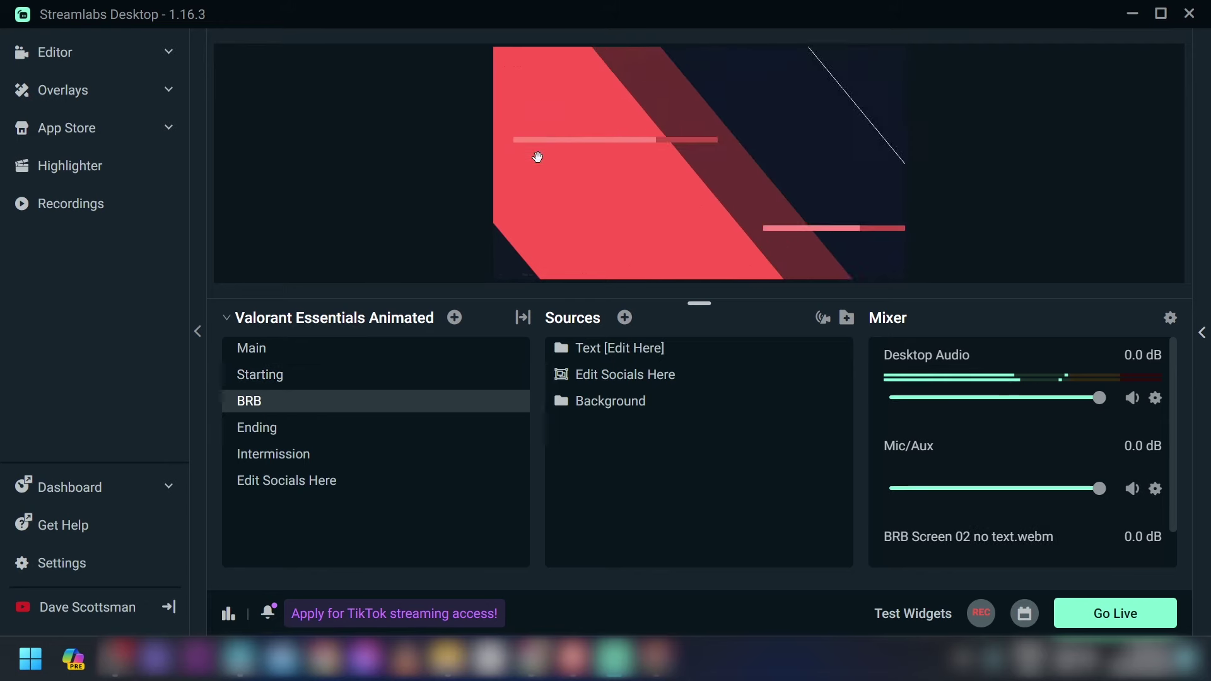
{"action": "left_click", "coordinate": [296, 434]}
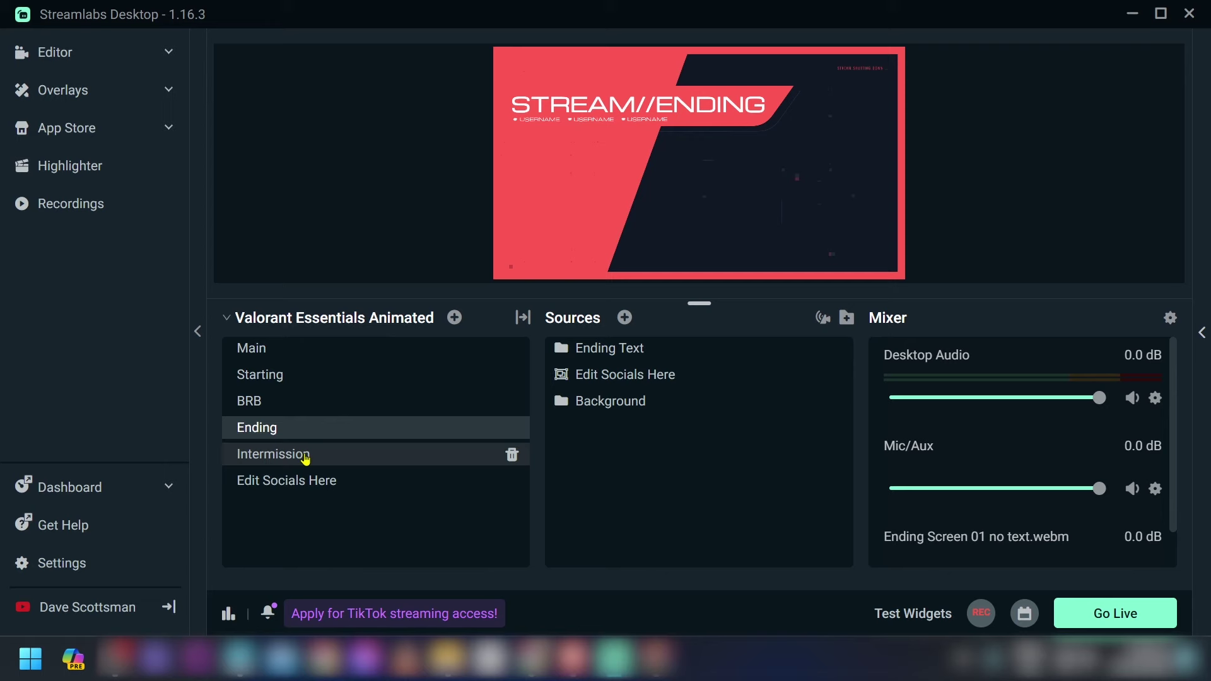
{"action": "left_click", "coordinate": [303, 454]}
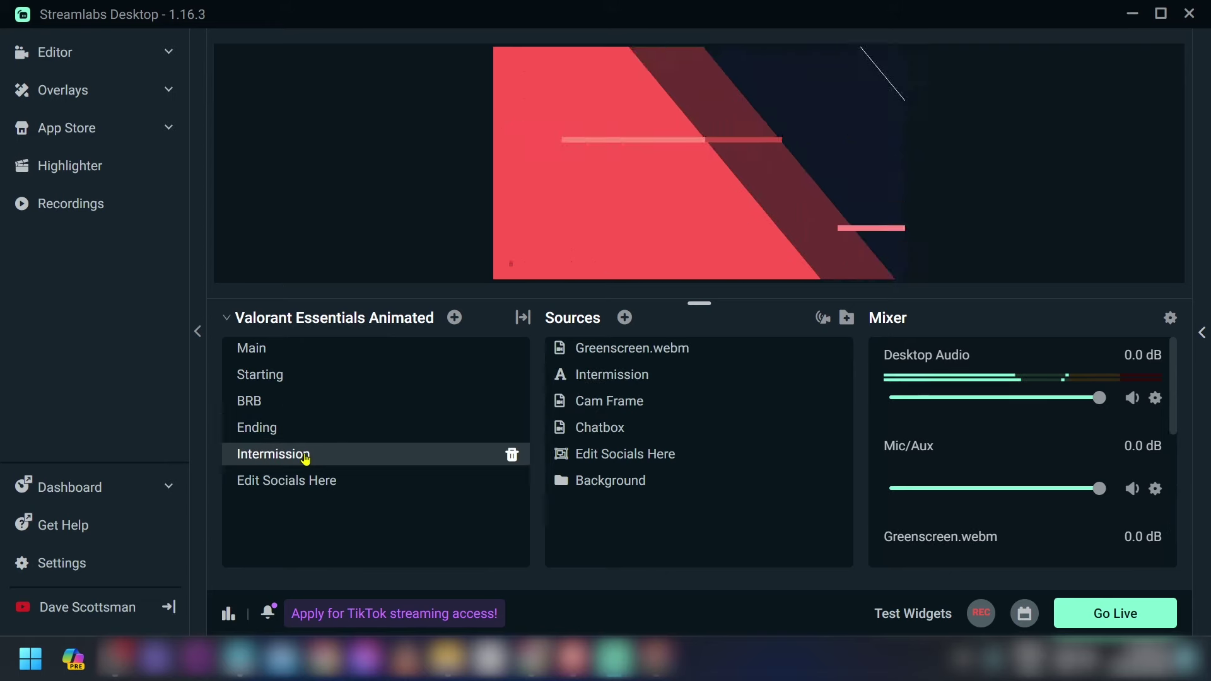
{"action": "left_click", "coordinate": [326, 486]}
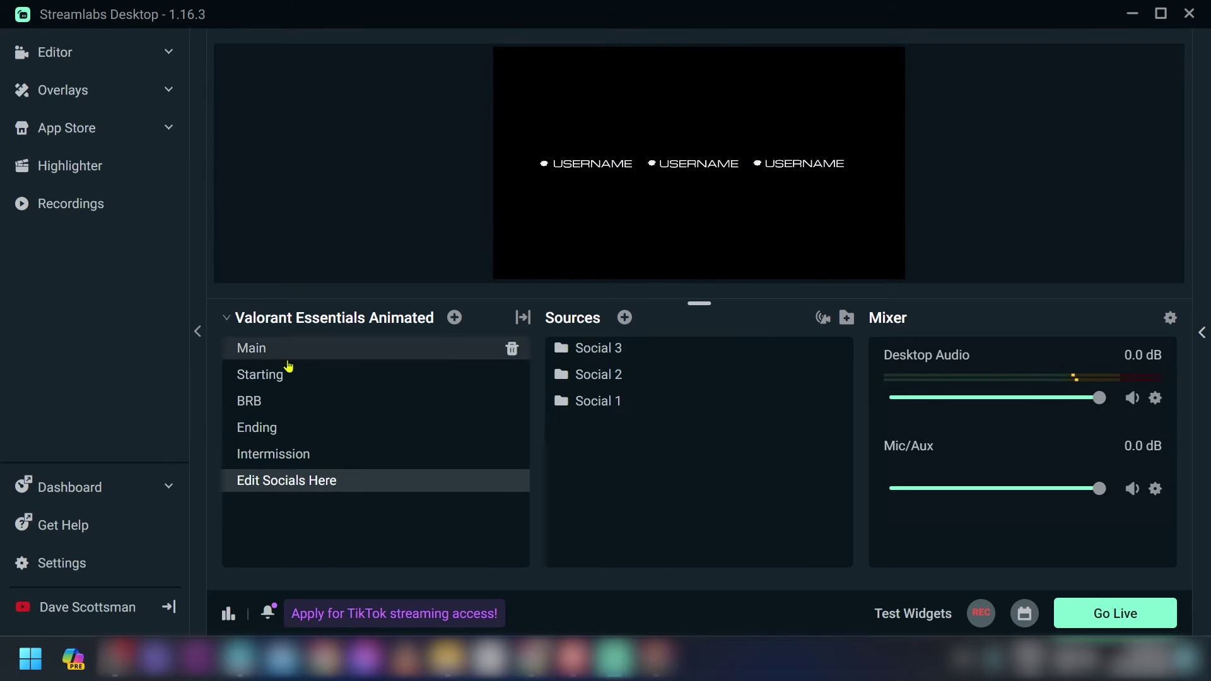
{"action": "left_click", "coordinate": [285, 357]}
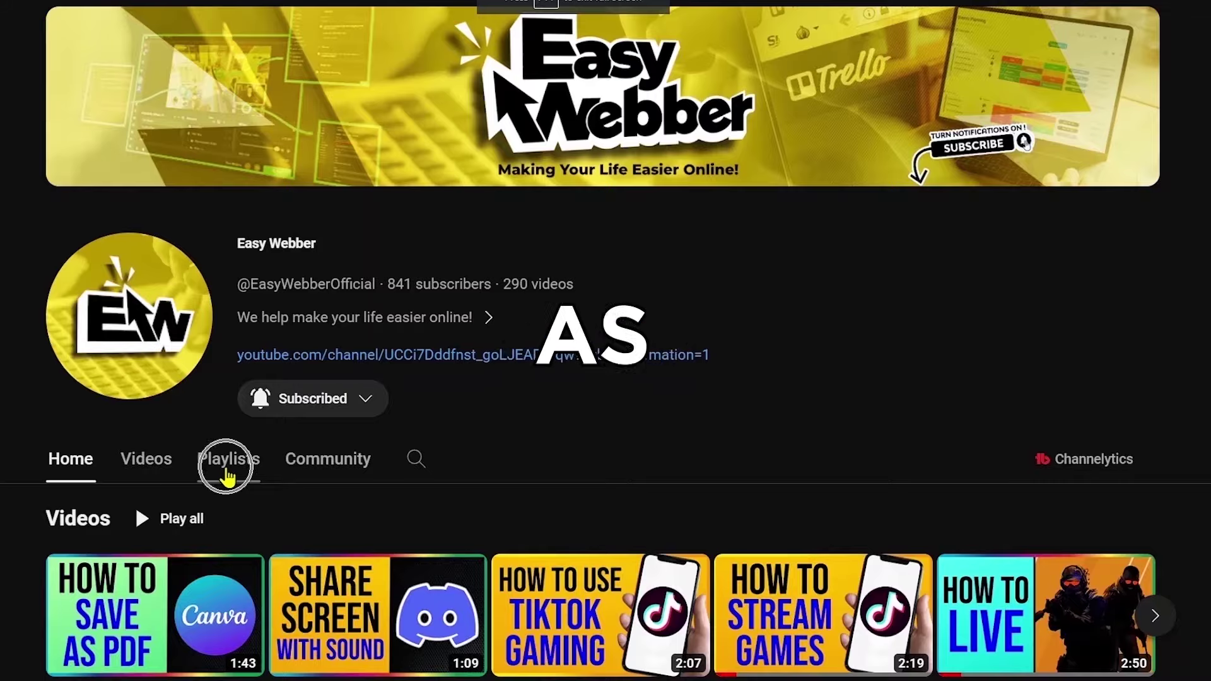
Open the channel's Streamlabs OBS tutorial playlist from its Playlists tab.
{"action": "left_click", "coordinate": [225, 459]}
{"action": "scroll", "coordinate": [227, 478], "scroll_direction": "down", "scroll_amount": 4}
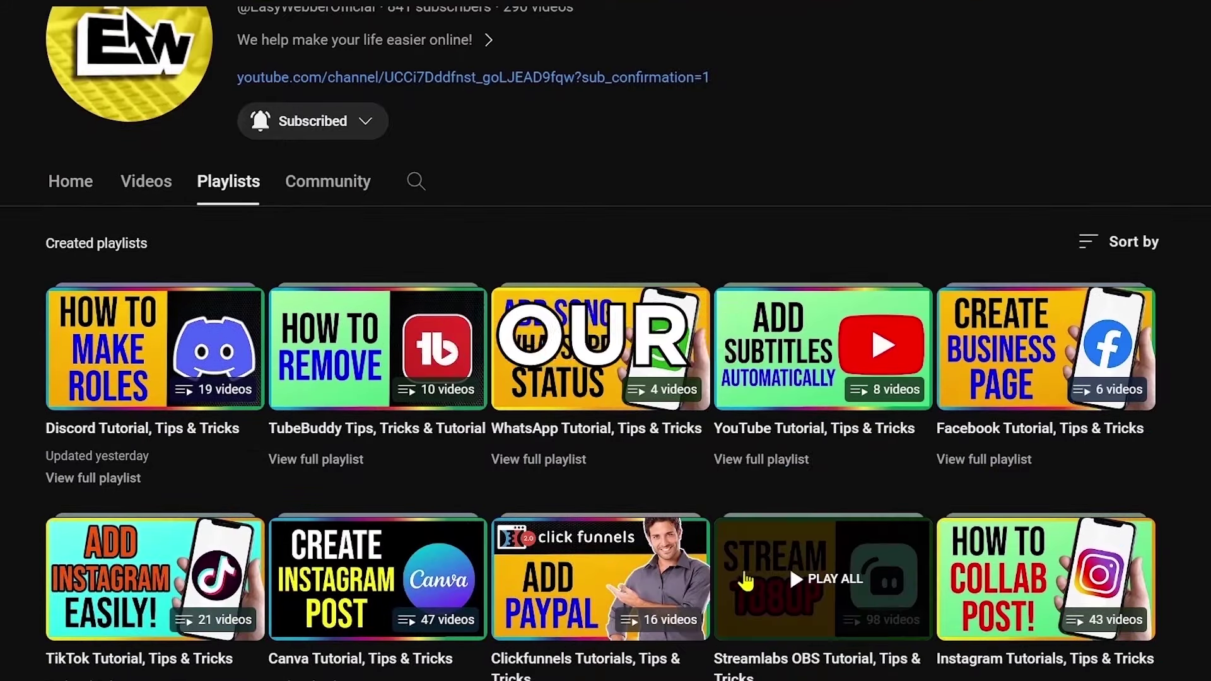
{"action": "left_click", "coordinate": [826, 588]}
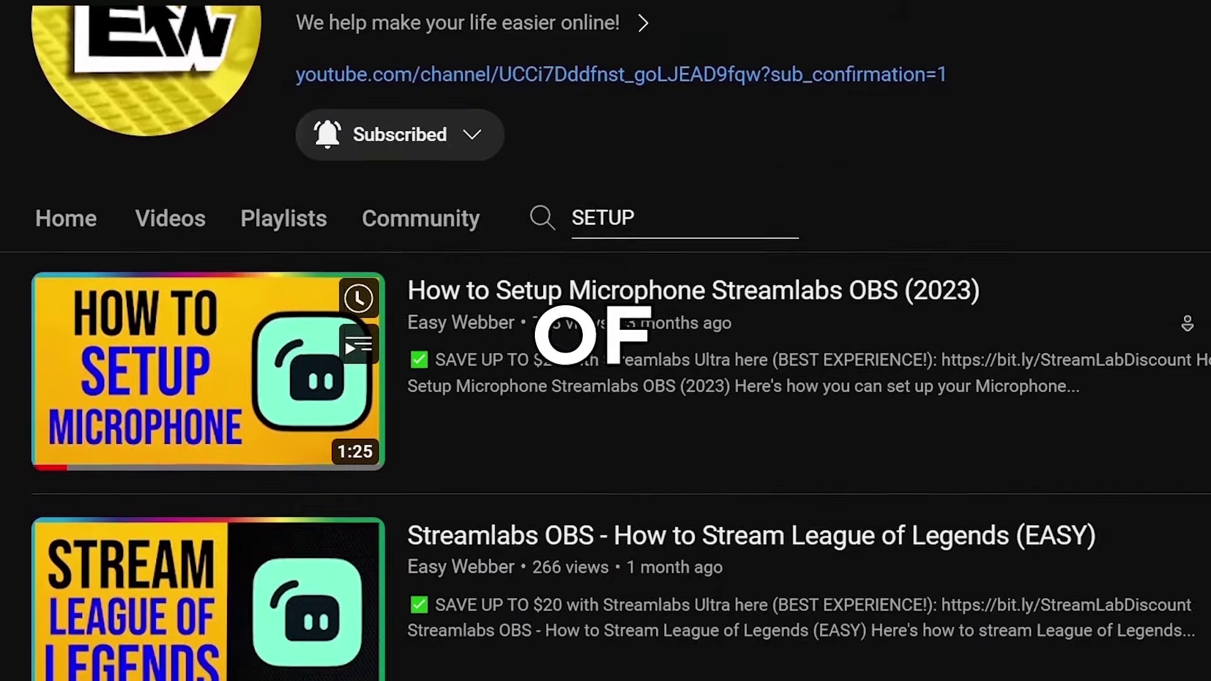
{"action": "scroll", "coordinate": [605, 378], "scroll_direction": "down", "scroll_amount": 10}
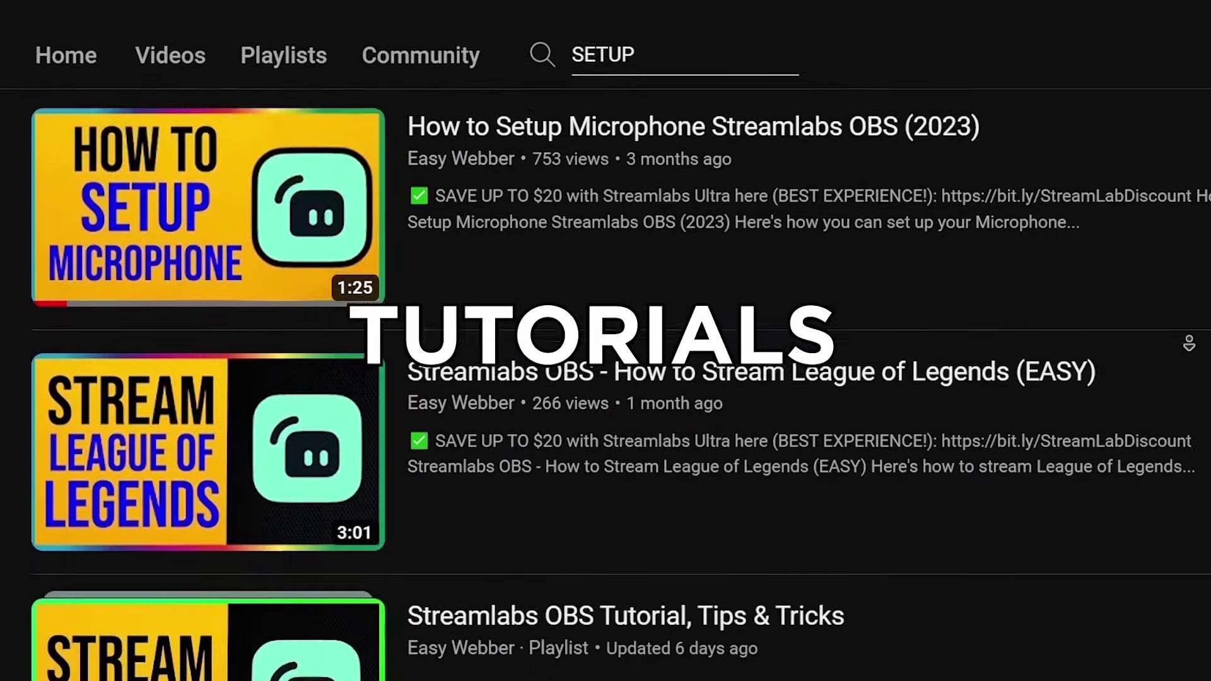
{"action": "scroll", "coordinate": [1190, 378], "scroll_direction": "down", "scroll_amount": 7}
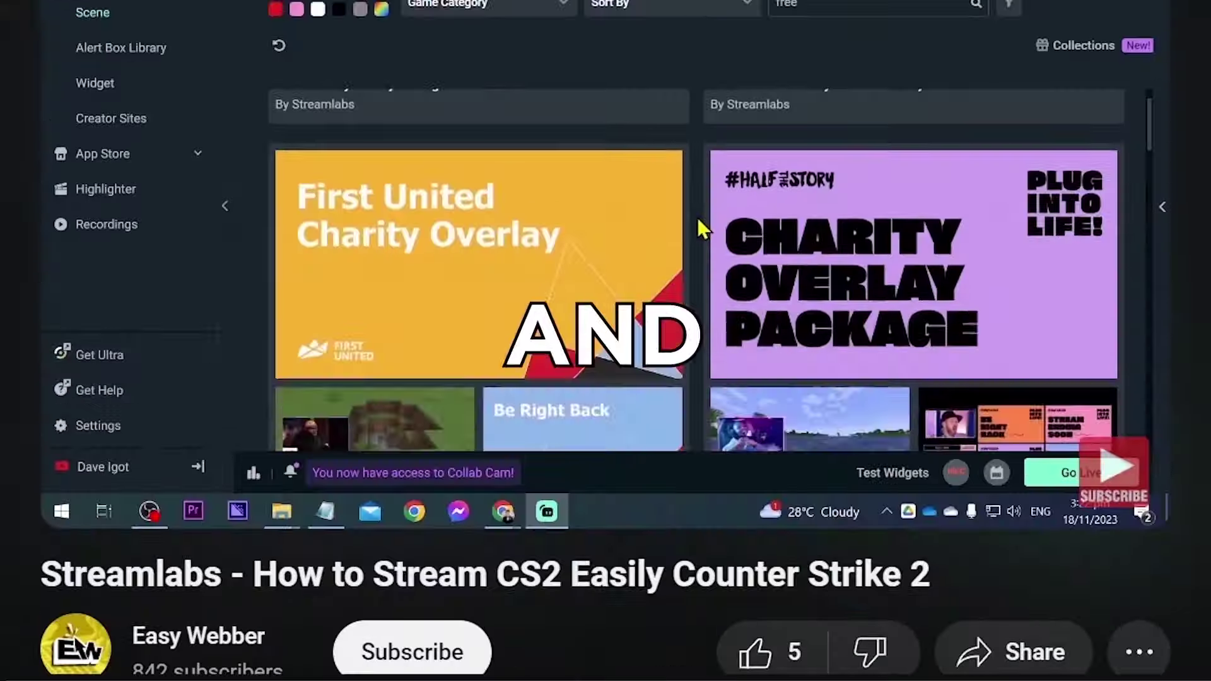
{"action": "scroll", "coordinate": [697, 218], "scroll_direction": "down", "scroll_amount": 5}
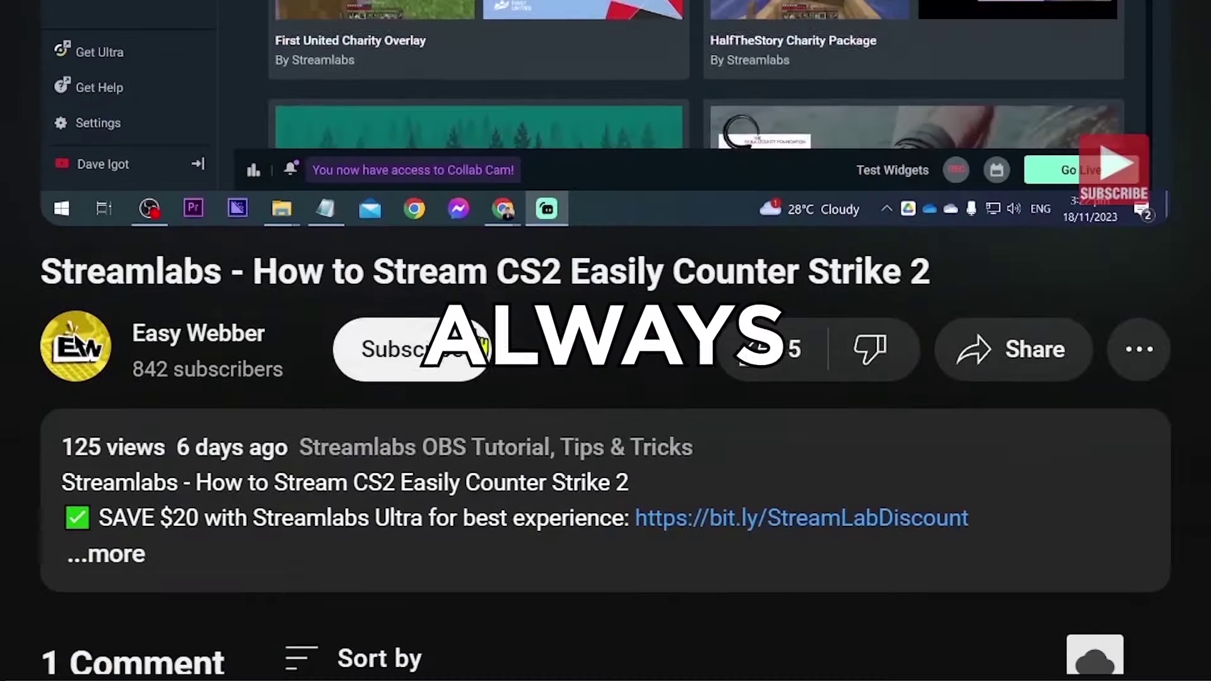
Subscribe to the channel with all notifications and like the video.
{"action": "left_click", "coordinate": [403, 349]}
{"action": "left_click", "coordinate": [435, 349]}
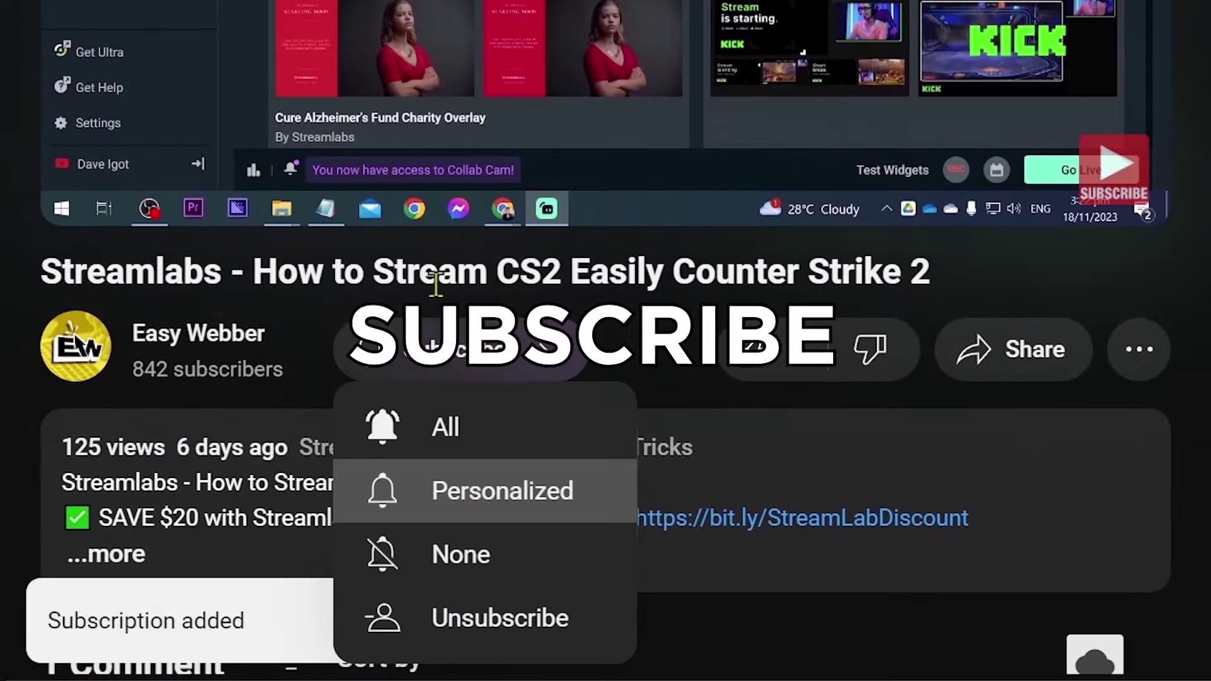
{"action": "left_click", "coordinate": [445, 423]}
{"action": "left_click", "coordinate": [765, 378]}
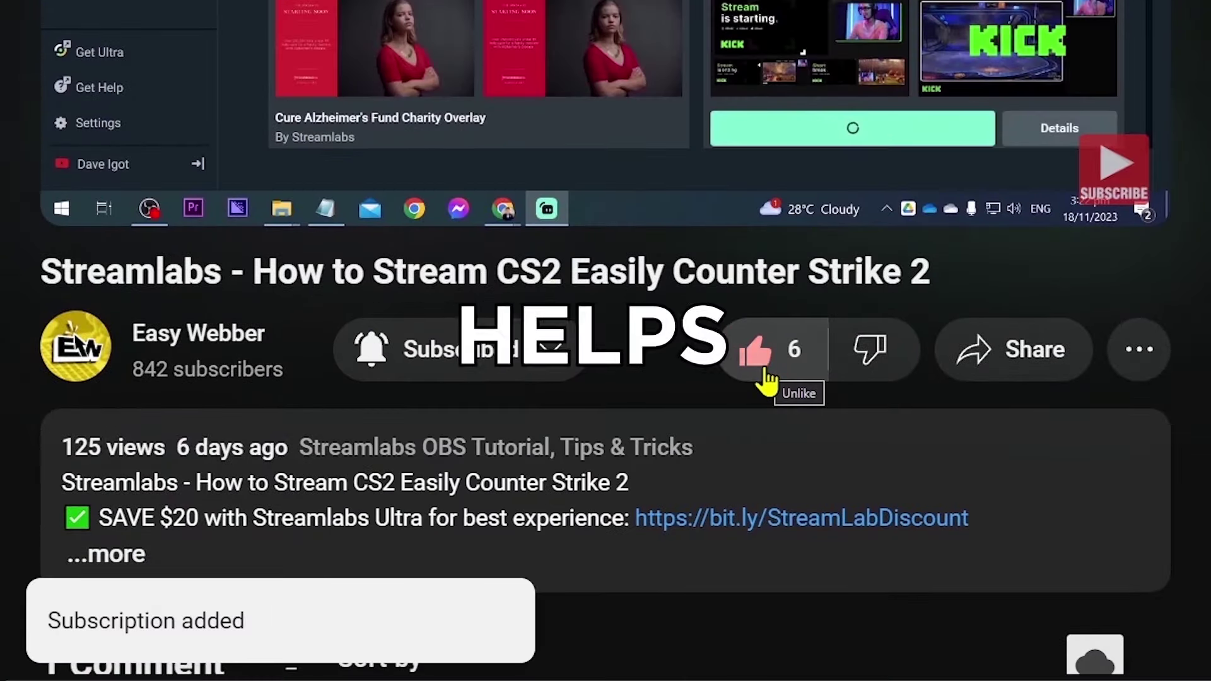